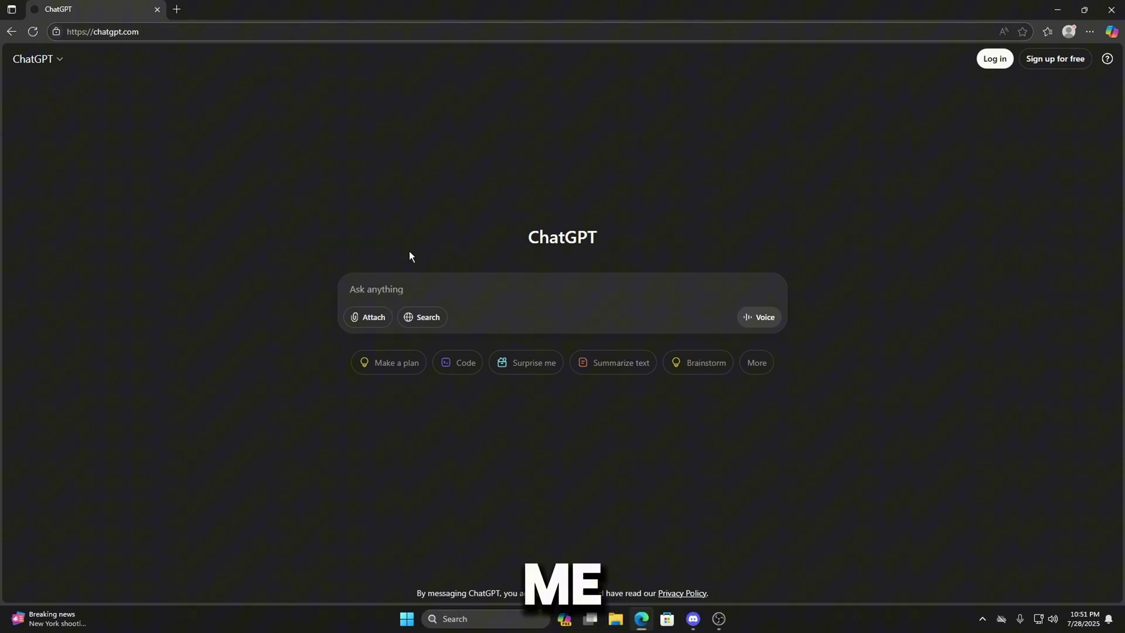
Step: Ask ChatGPT for a PC optimization batch script for Windows and Fortnite with more fps and less in-game delay, and review the generated script
text(give me a pc optimization batch script that will optimize my windows and fortnite for gaming, I want more fps and less delay in game)
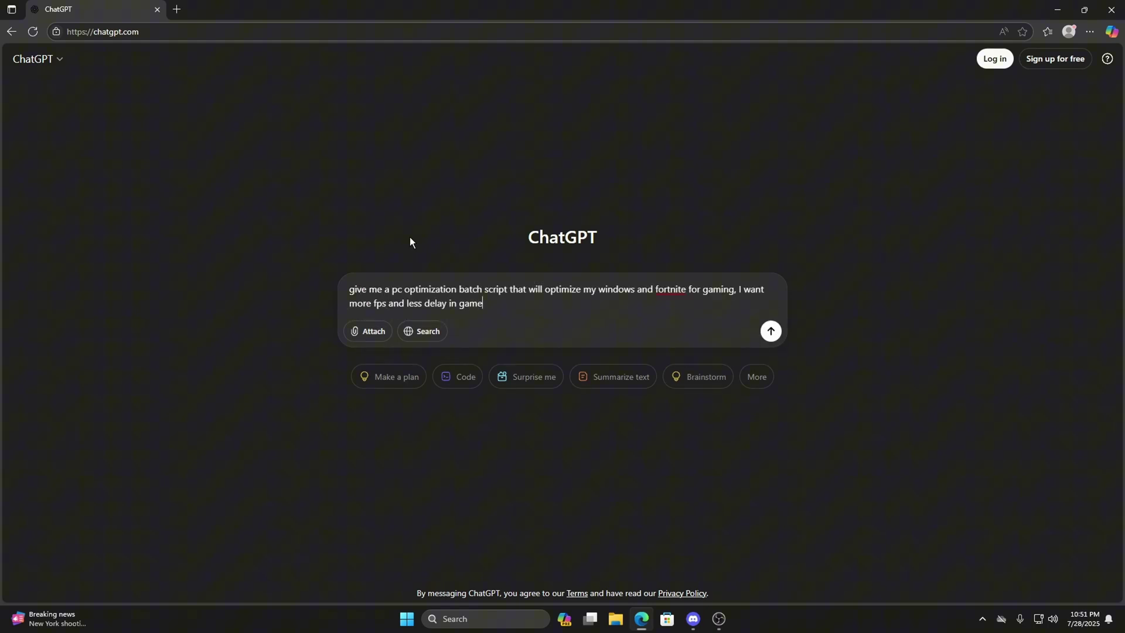
key(Return)
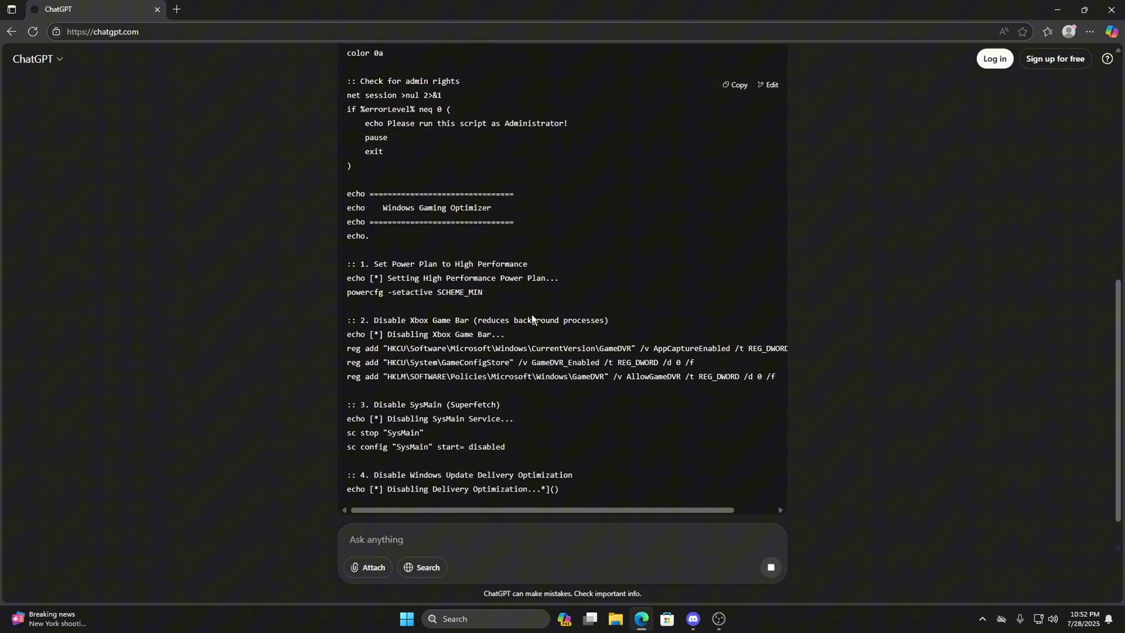
scroll(574, 310, up, 15)
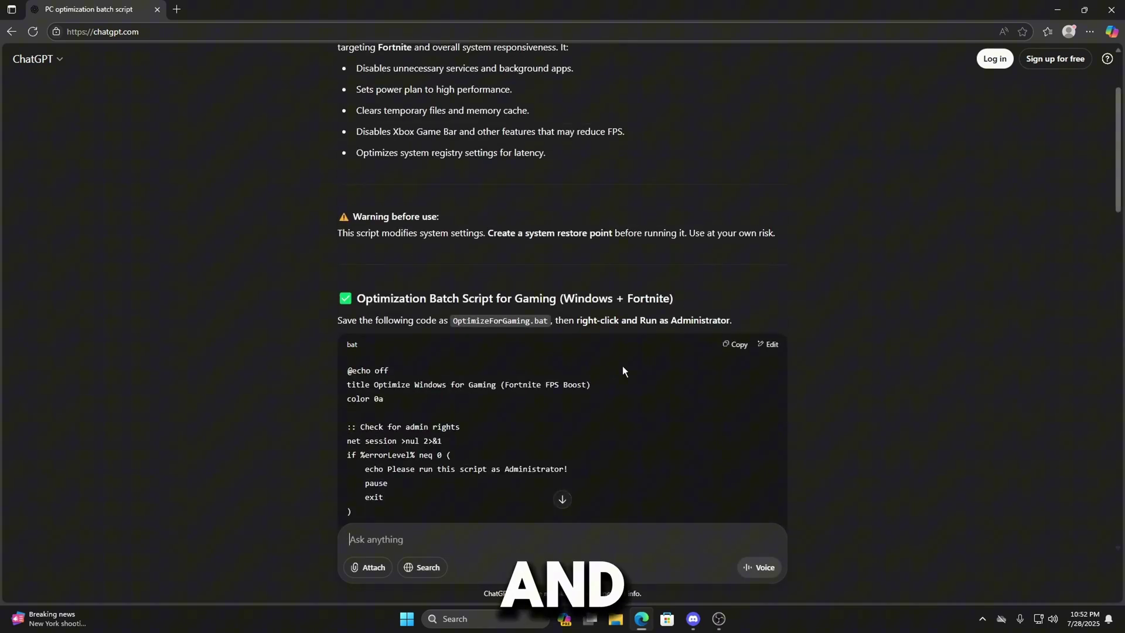
scroll(546, 262, down, 12)
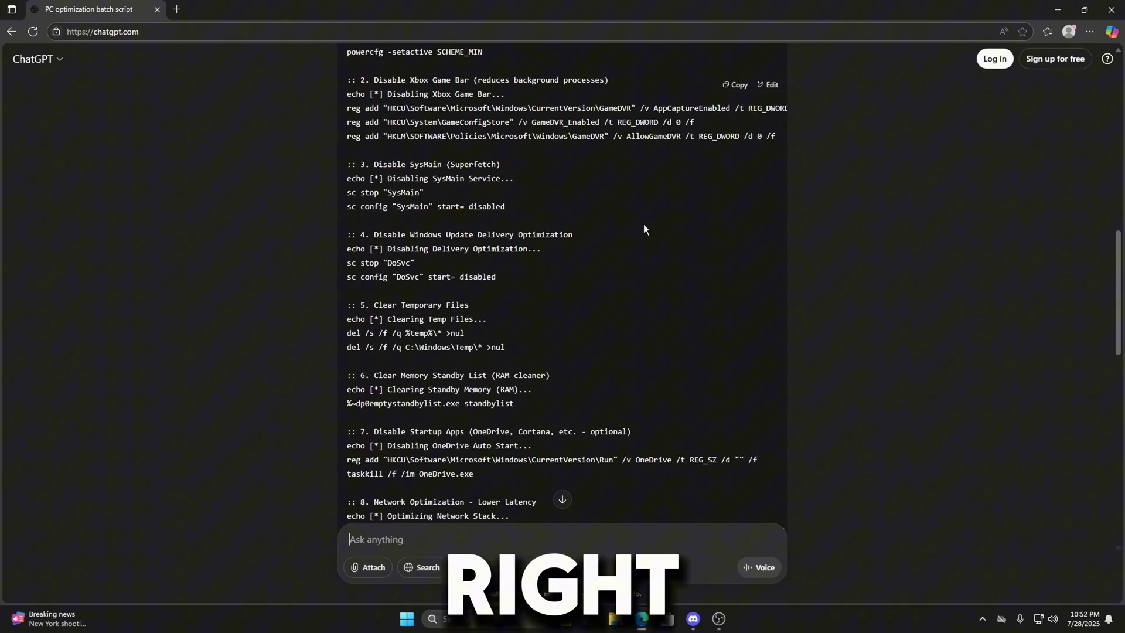
scroll(549, 219, down, 4)
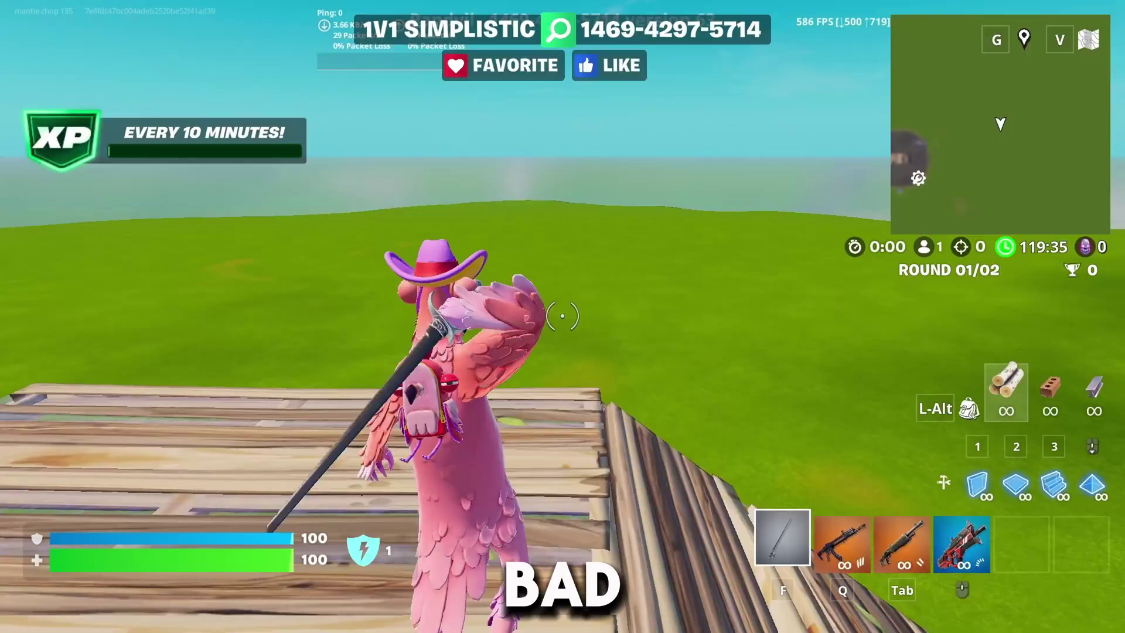
key(2)
click(563, 317)
key(e)
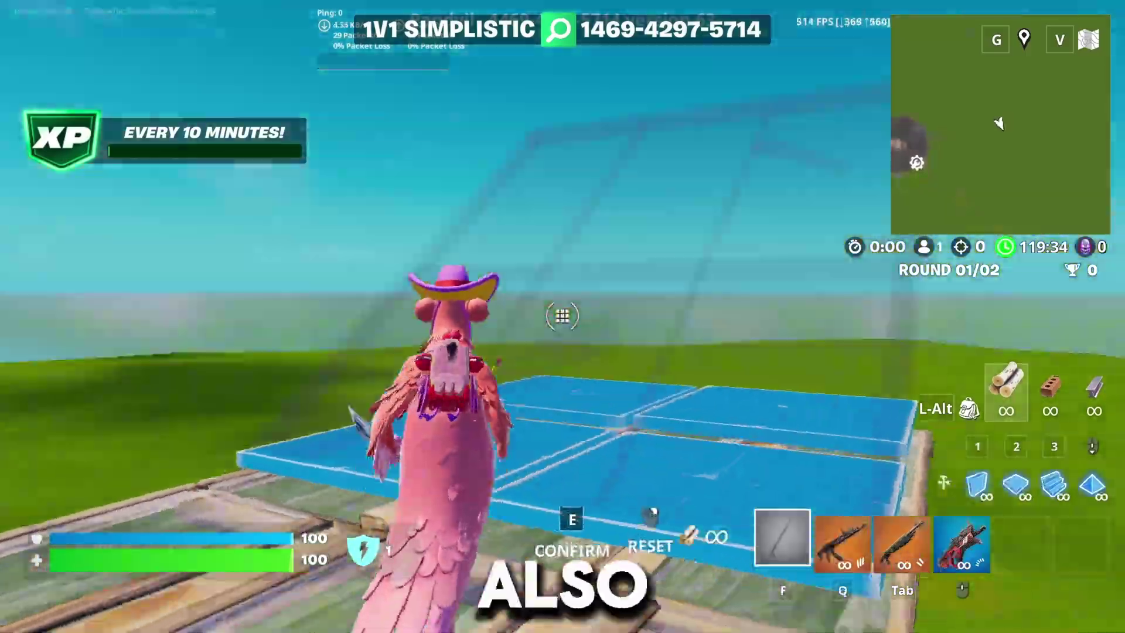
click(562, 316)
key(e)
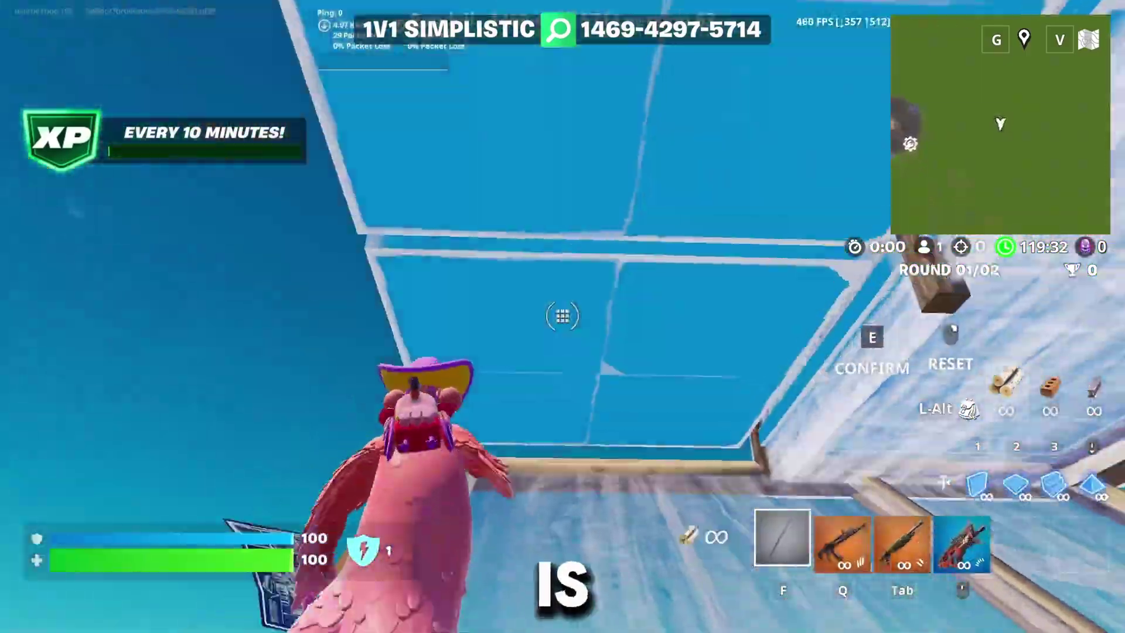
key(3)
click(562, 316)
key(e)
click(562, 316)
key(e)
key(e)
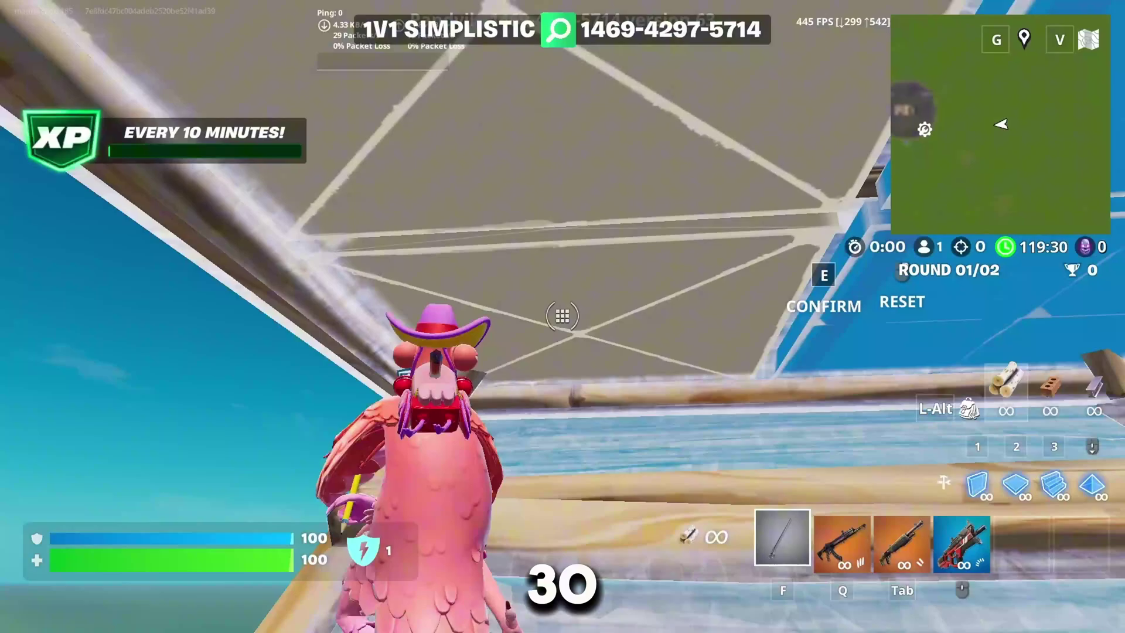
key(e)
key(e)
key(e)
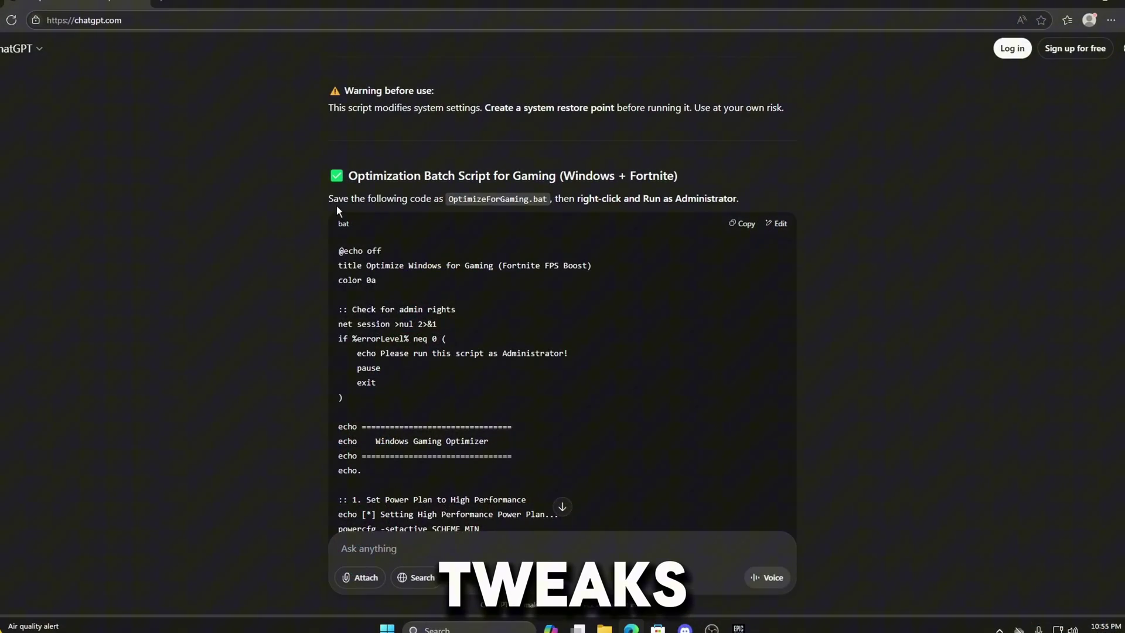
Step: Copy the full code of the gaming optimization batch script from the ChatGPT answer
drag(338, 202, 531, 203)
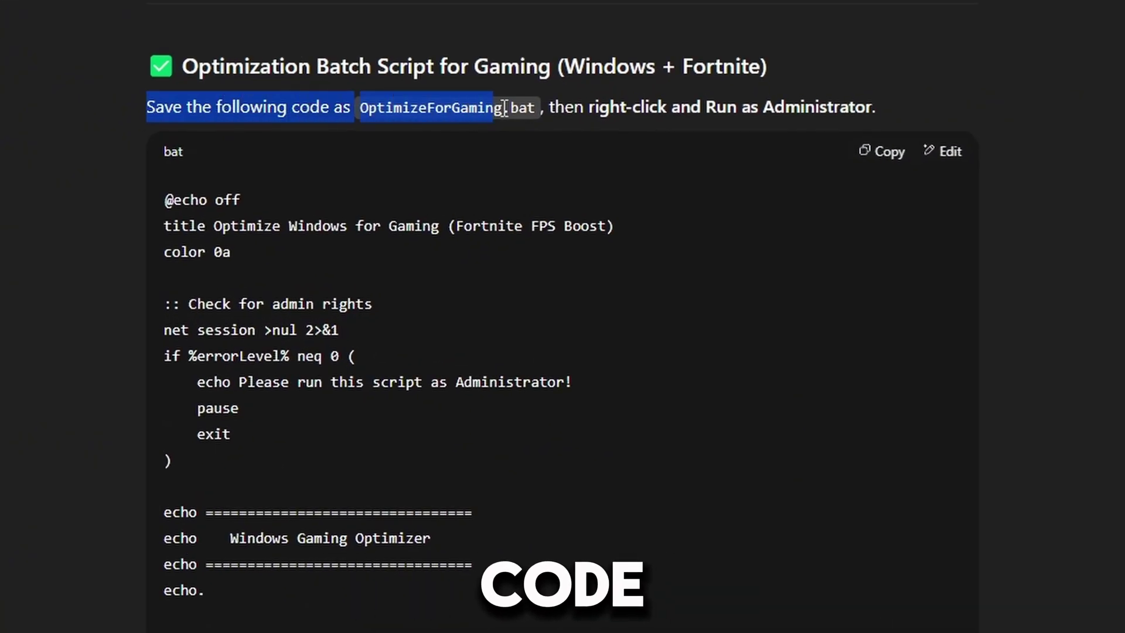
drag(505, 107, 542, 107)
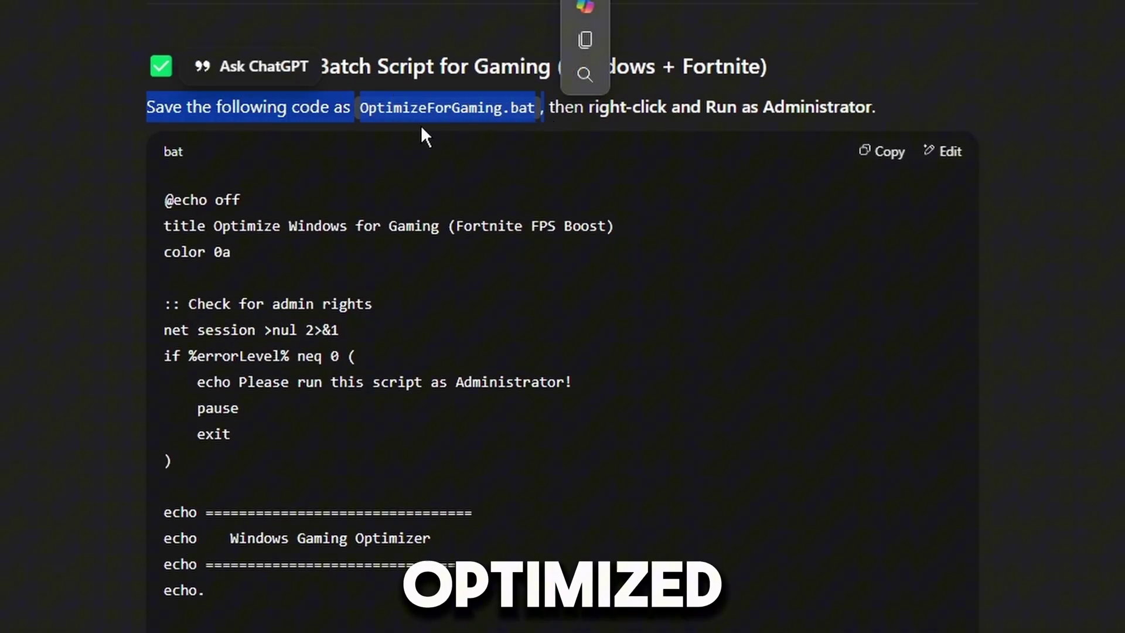
click(785, 118)
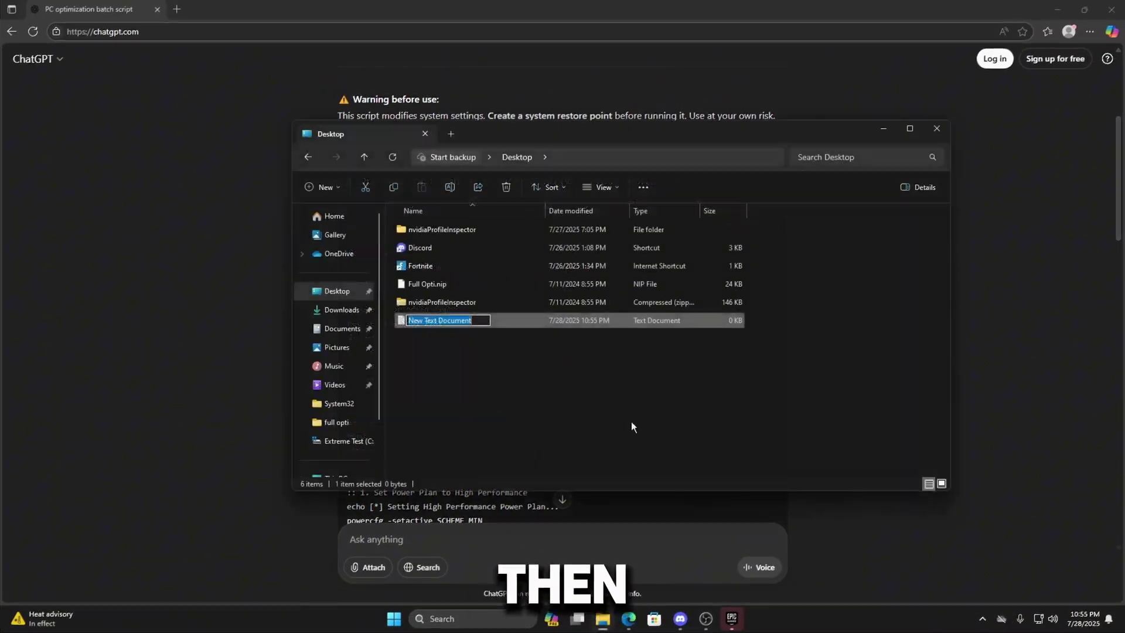
Step: Name the new desktop text document g, open it in Notepad and paste the copied batch script into it
text(g)
key(Return)
key(Return)
key(ctrl+v)
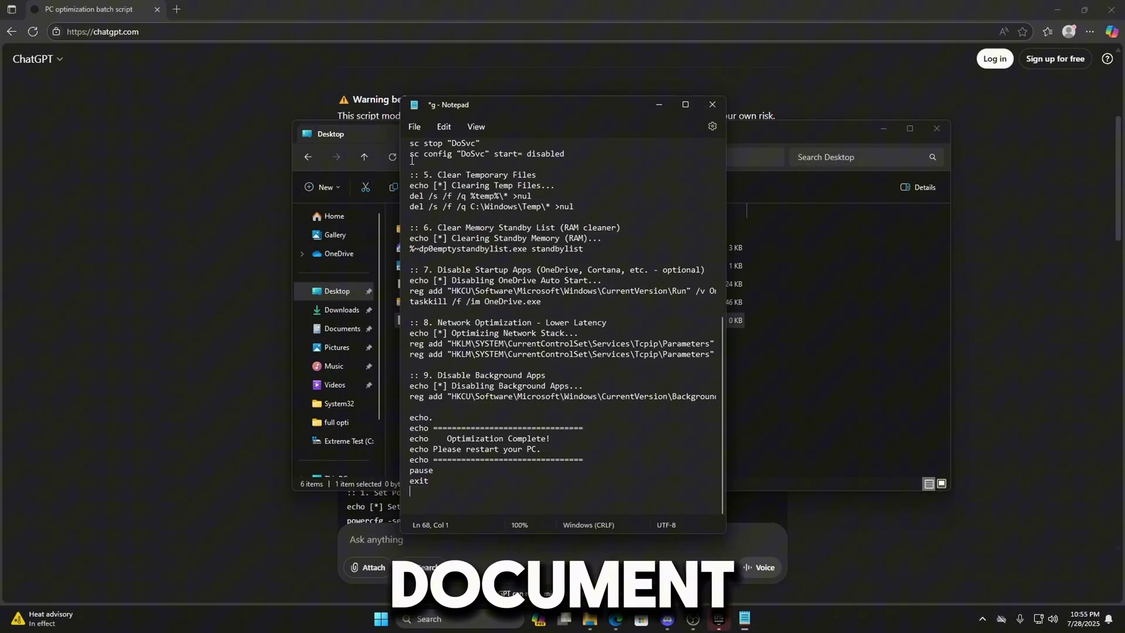
Step: Save the script to the desktop as OptimizeForGaming.bat with the file type set to All files
click(416, 129)
click(425, 225)
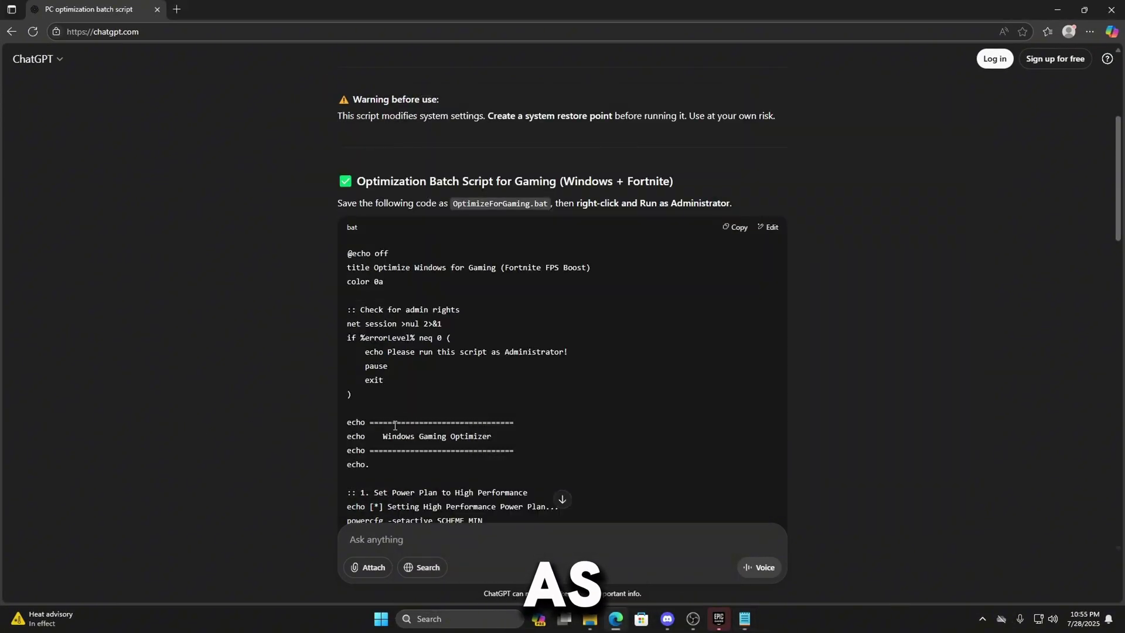
scroll(452, 243, down, 2)
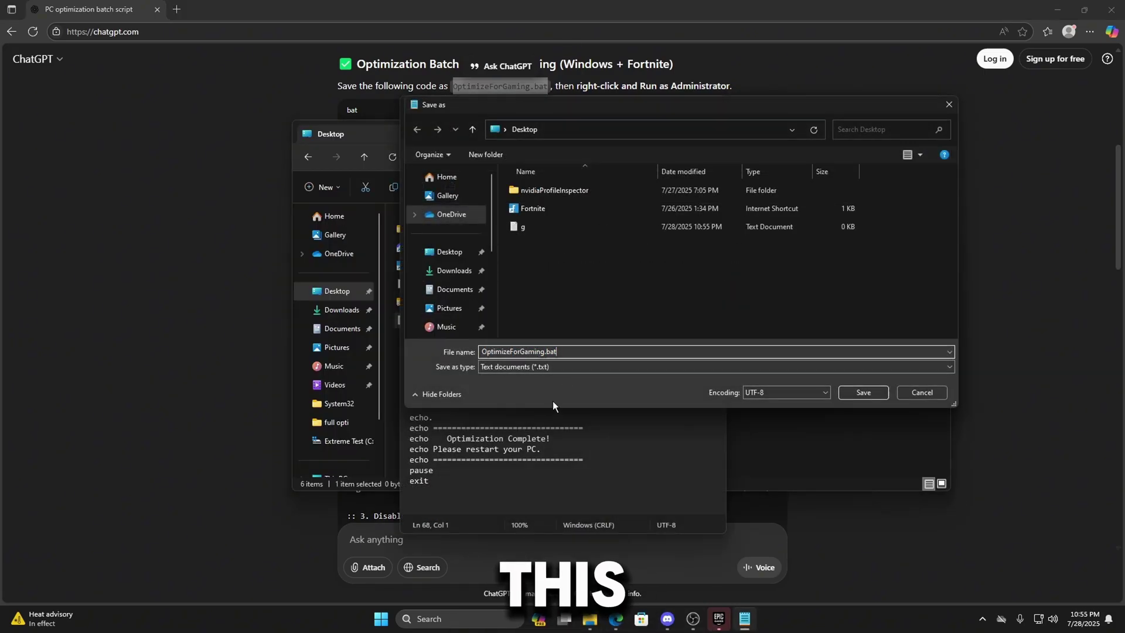
click(536, 367)
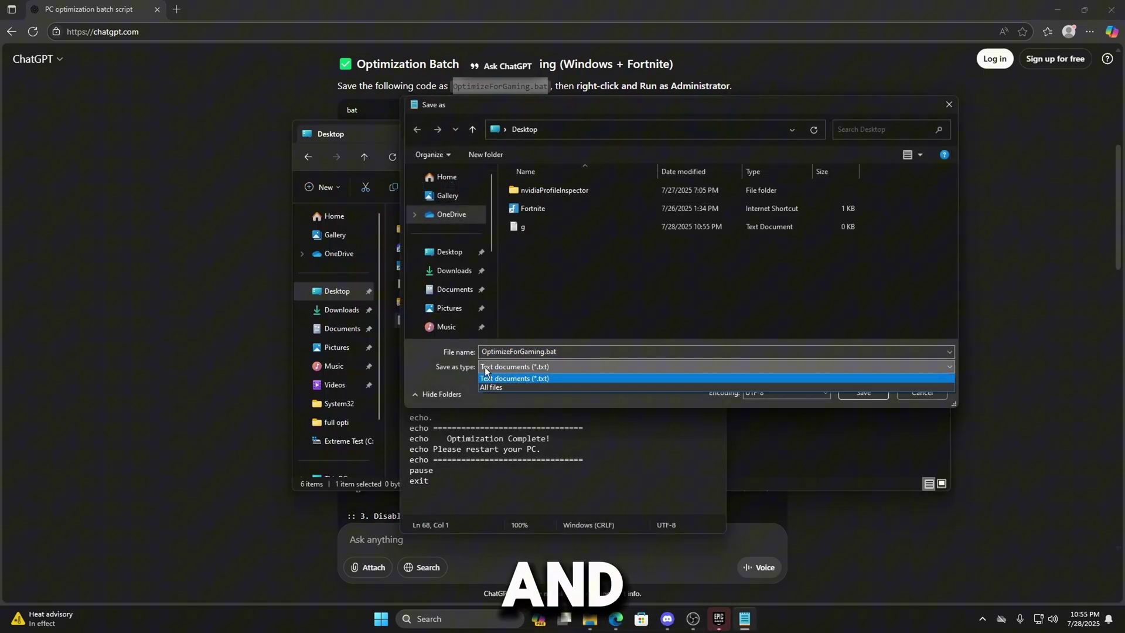
click(493, 388)
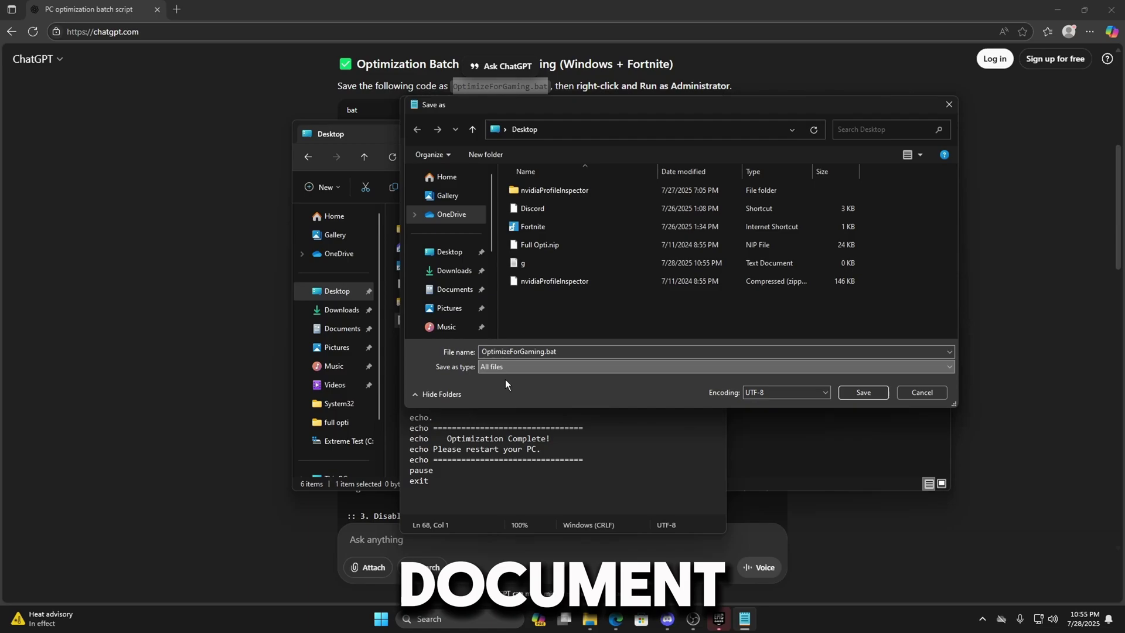
click(864, 392)
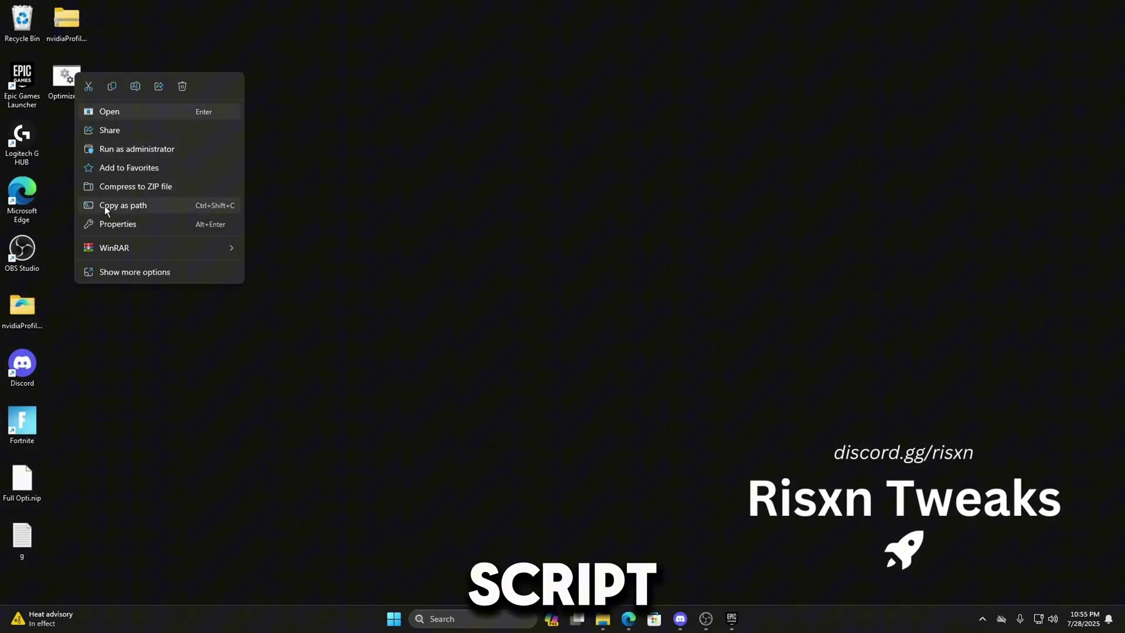
Step: Run the OptimizeForGaming batch file as administrator and dismiss its console window when the script completes
click(157, 150)
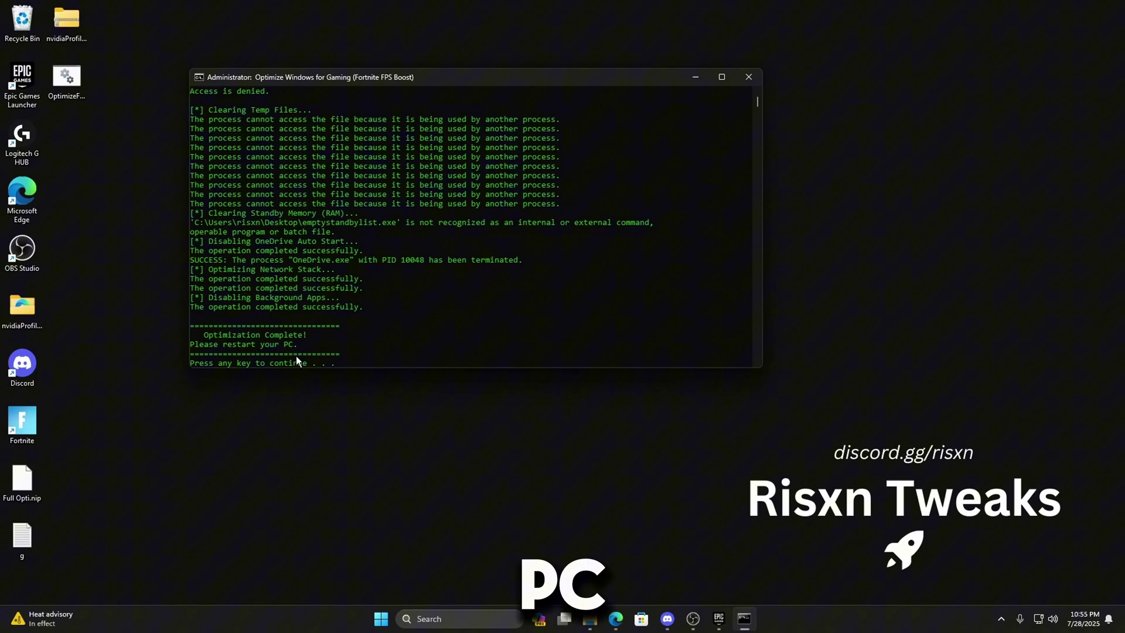
key(Return)
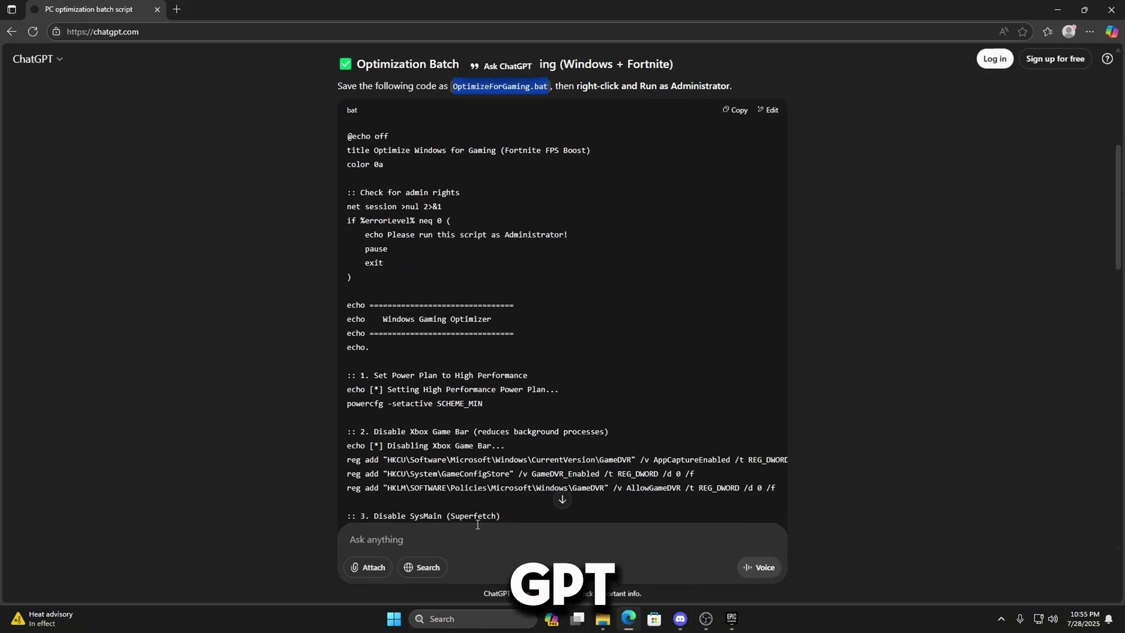
Step: Return to the ChatGPT answer in Edge and review its standby memory cleaner instructions and additional Fortnite tips
scroll(450, 422, down, 15)
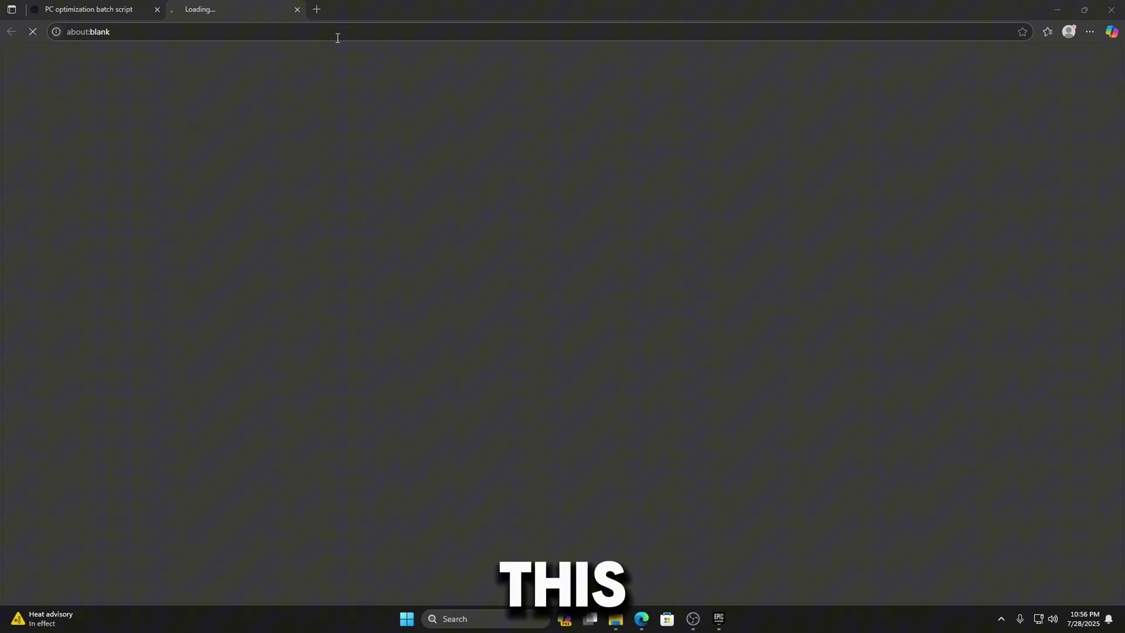
click(297, 9)
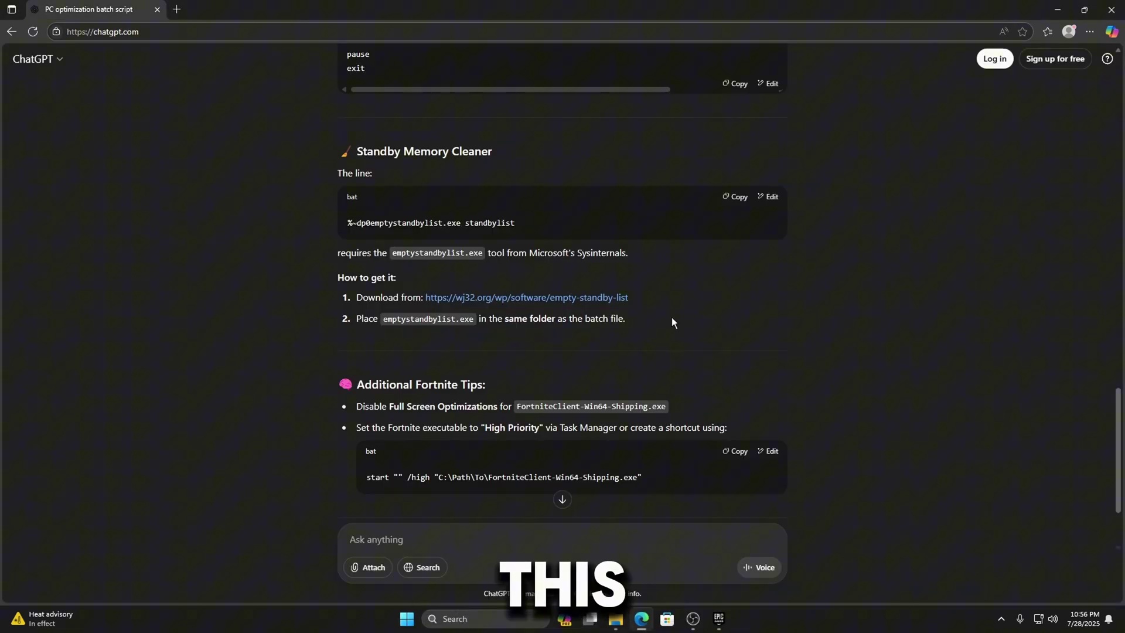
scroll(674, 326, down, 2)
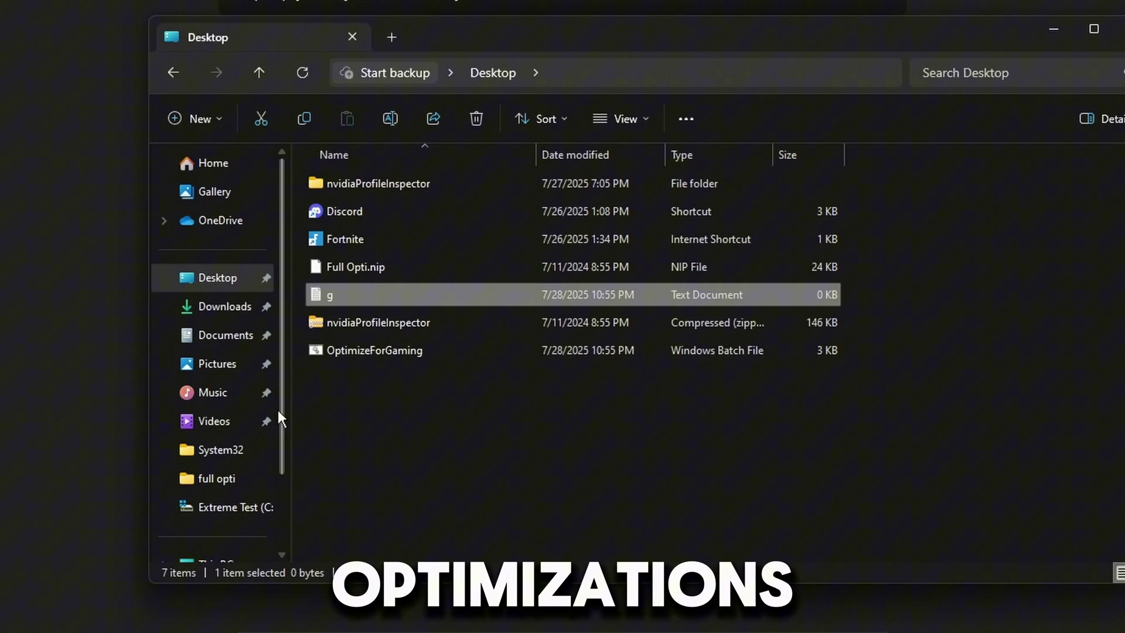
Step: In File Explorer, go to the C: drive folder Program Files\Epic Games\Fortnite\FortniteGame\Binaries\Win64
scroll(285, 472, down, 2)
click(226, 414)
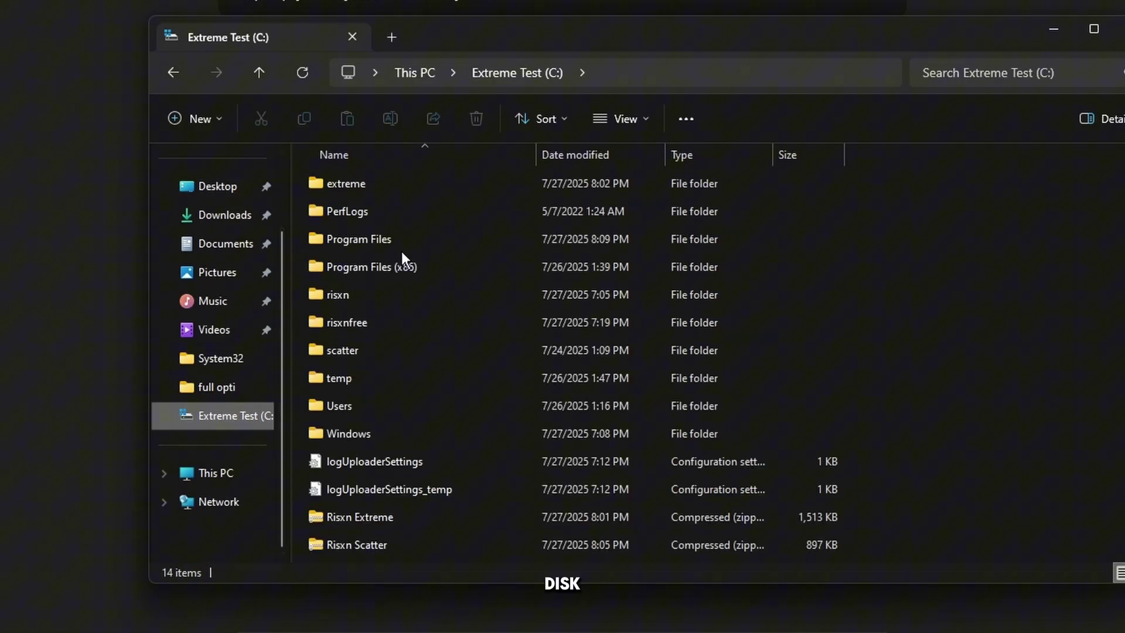
double_click(403, 241)
click(423, 209)
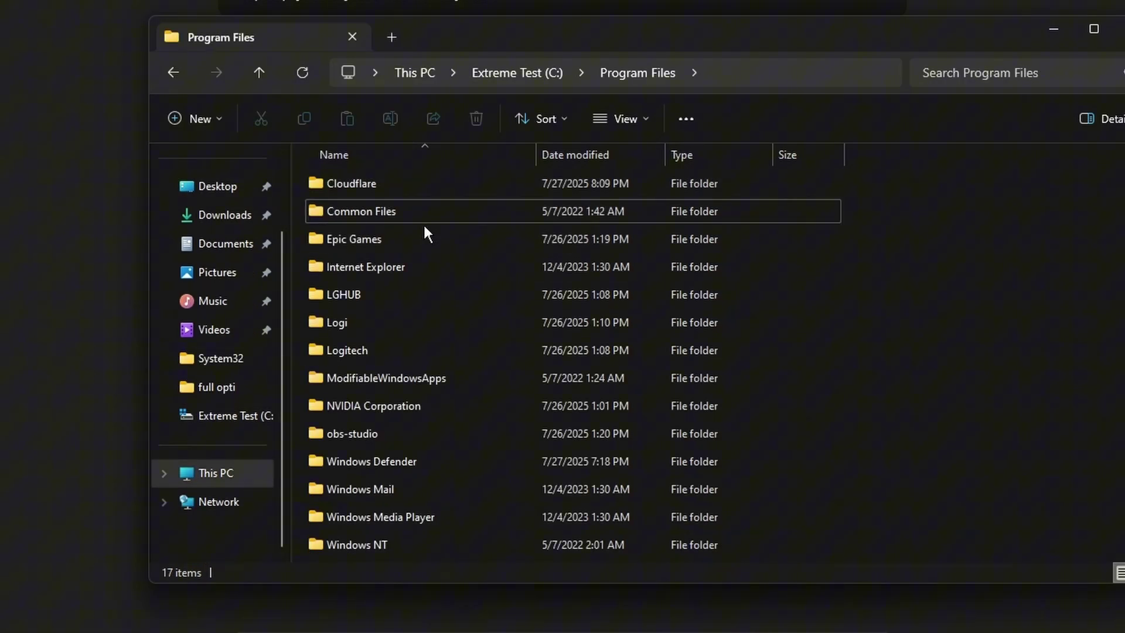
double_click(417, 237)
double_click(389, 183)
double_click(372, 267)
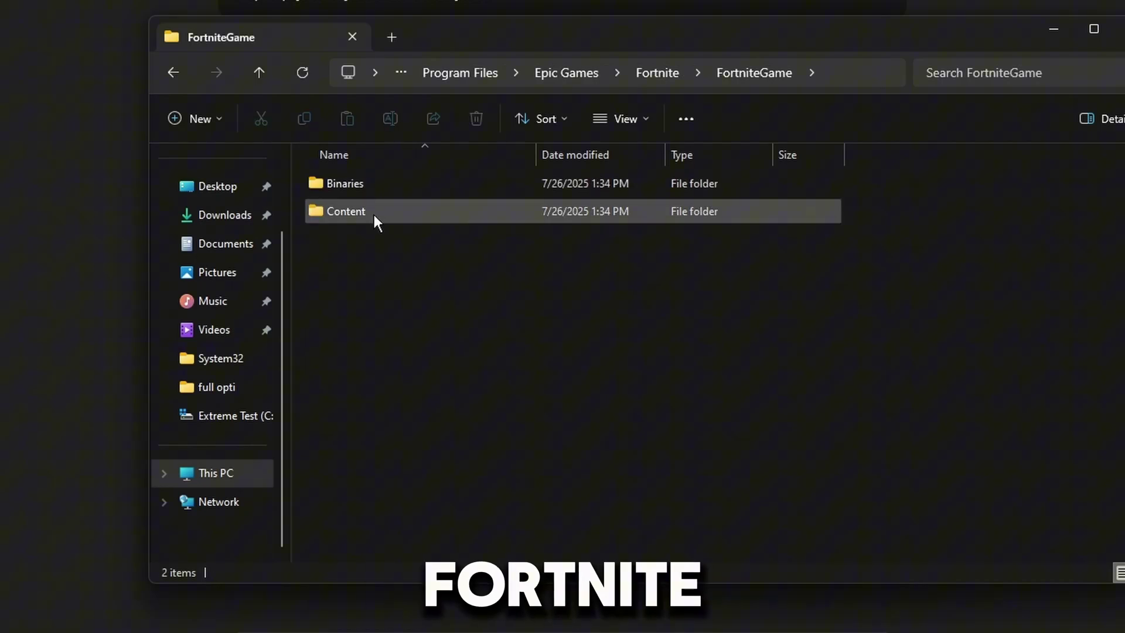
double_click(373, 182)
double_click(358, 213)
Step: Find the FortniteClient-Win64-Shipping application in the Win64 folder and open its properties
scroll(378, 459, down, 15)
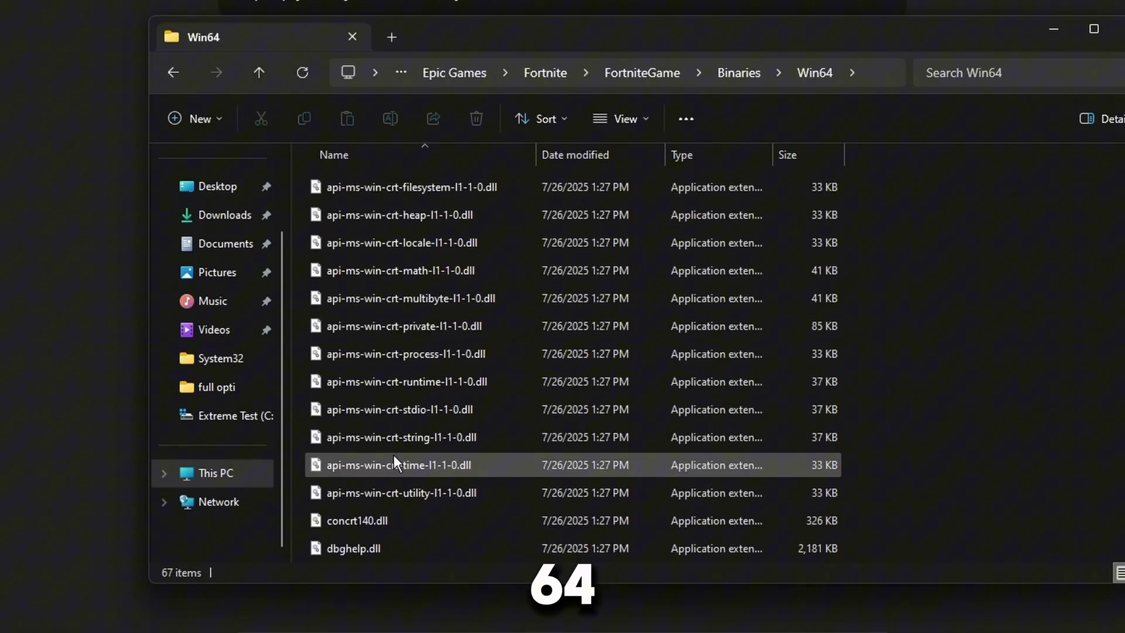
scroll(377, 468, up, 4)
click(448, 430)
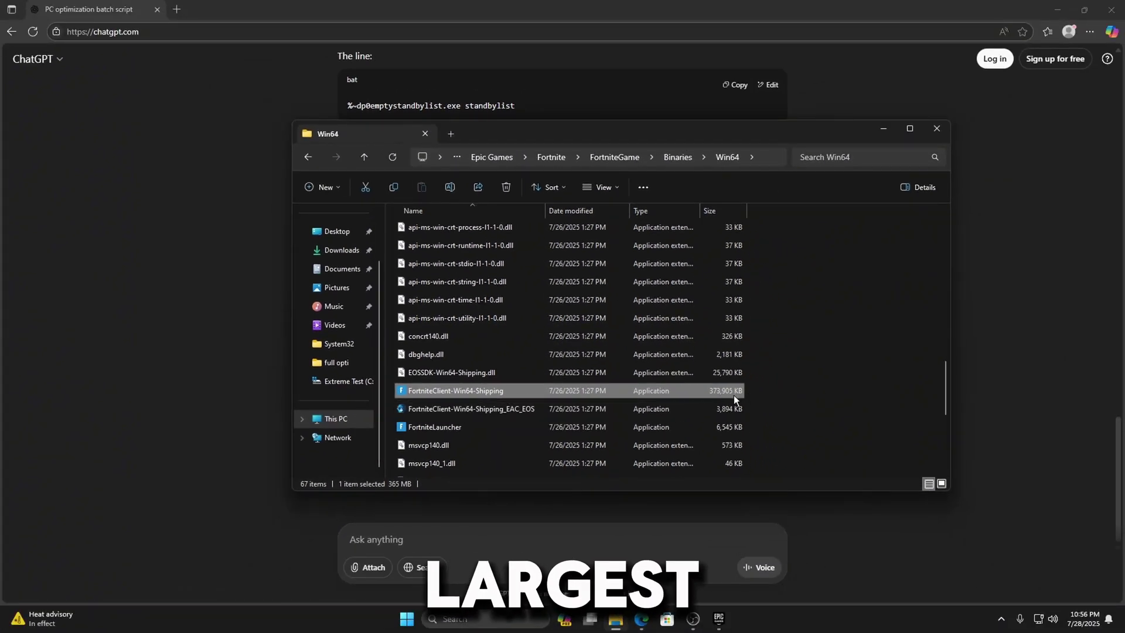
right_click(733, 395)
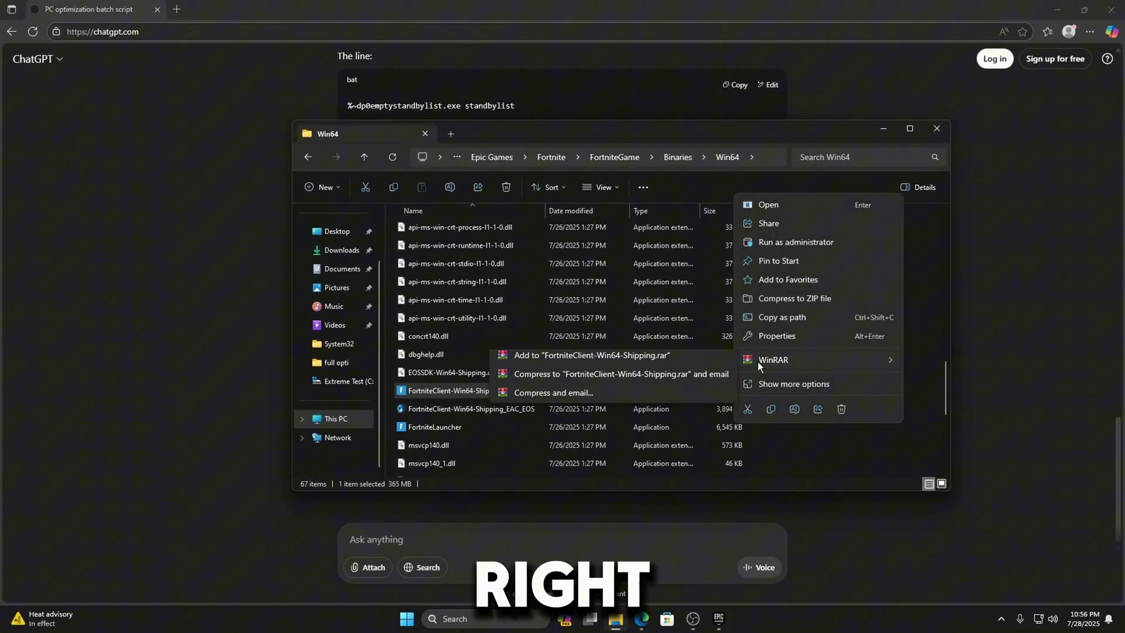
click(778, 381)
click(772, 384)
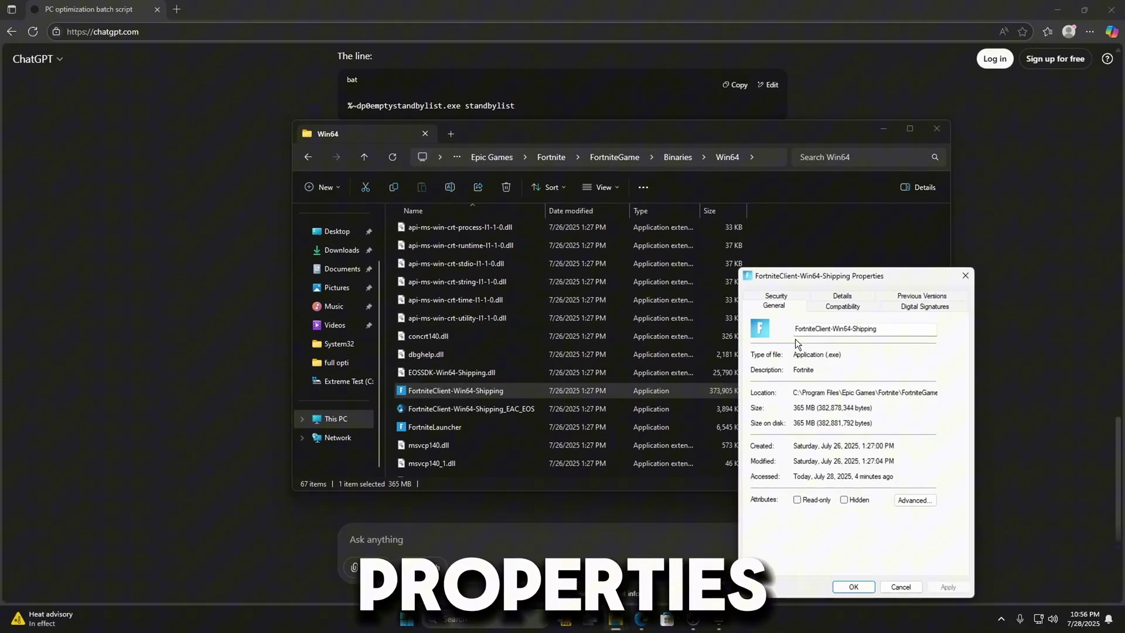
Step: Turn on Disable fullscreen optimizations in the compatibility settings of FortniteClient-Win64-Shipping
drag(827, 278, 538, 201)
click(554, 225)
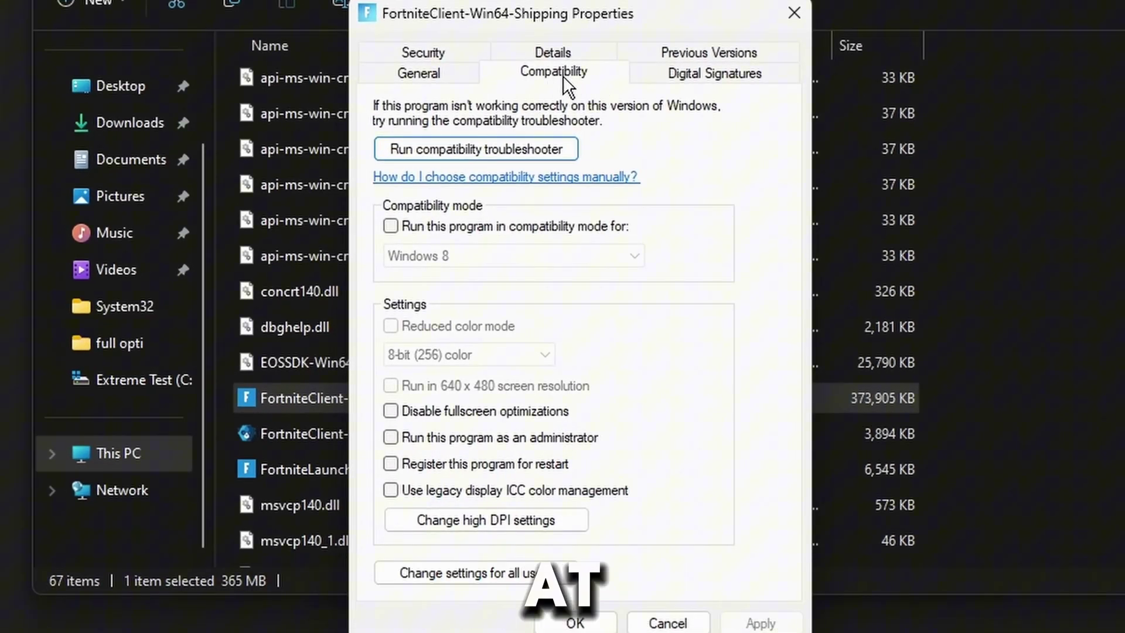
click(483, 412)
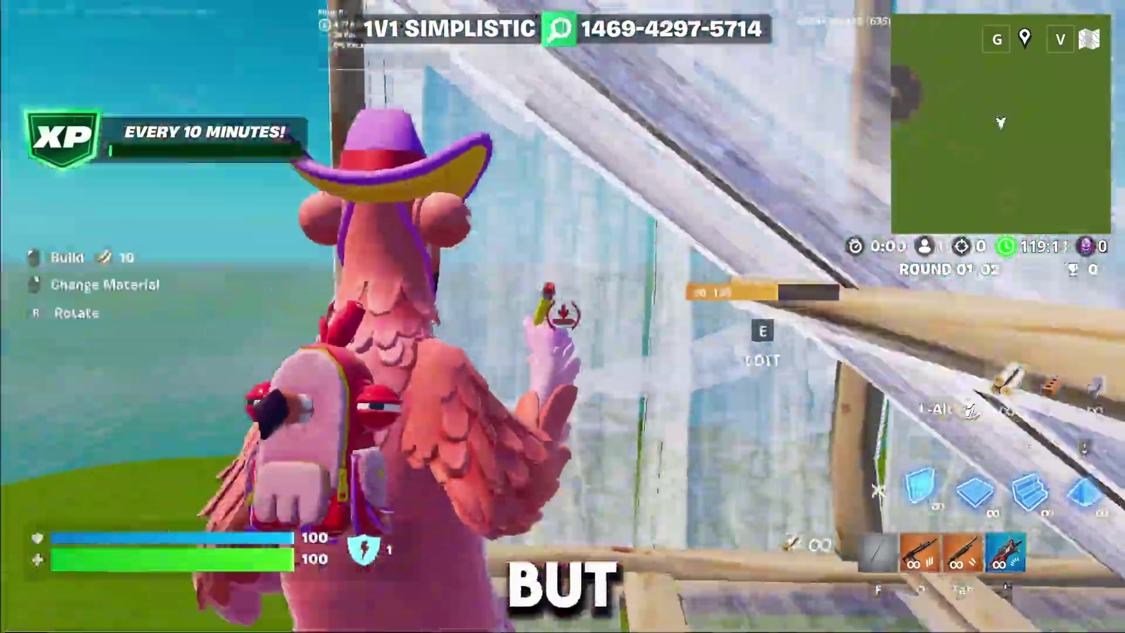
key(e)
click(562, 316)
key(e)
click(562, 316)
key(e)
key(Tab)
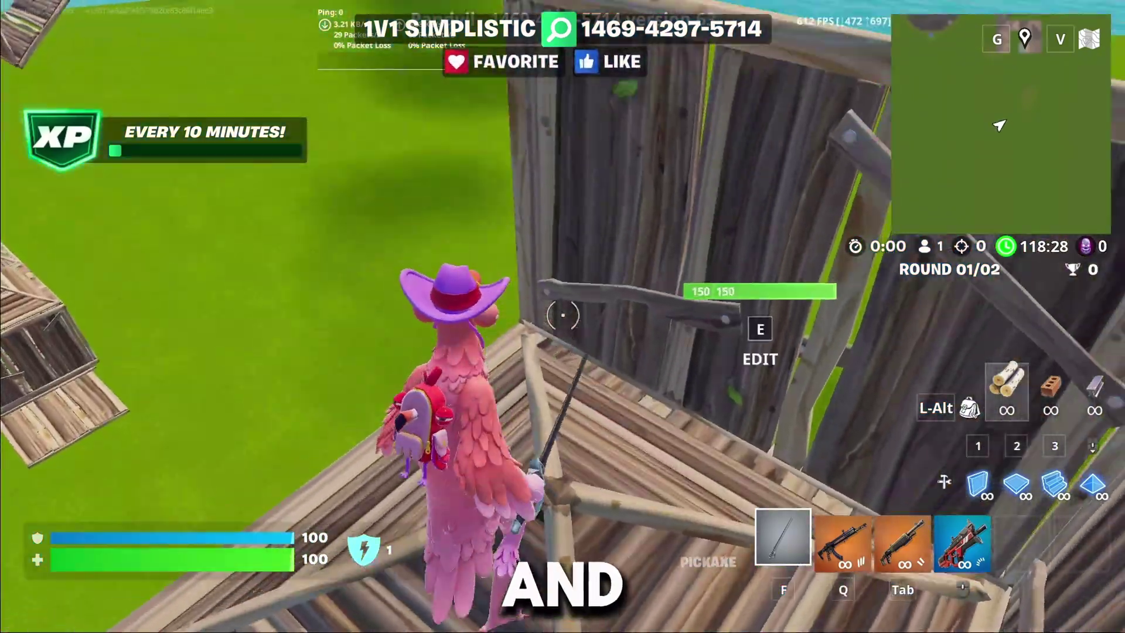
key(3)
click(563, 315)
key(e)
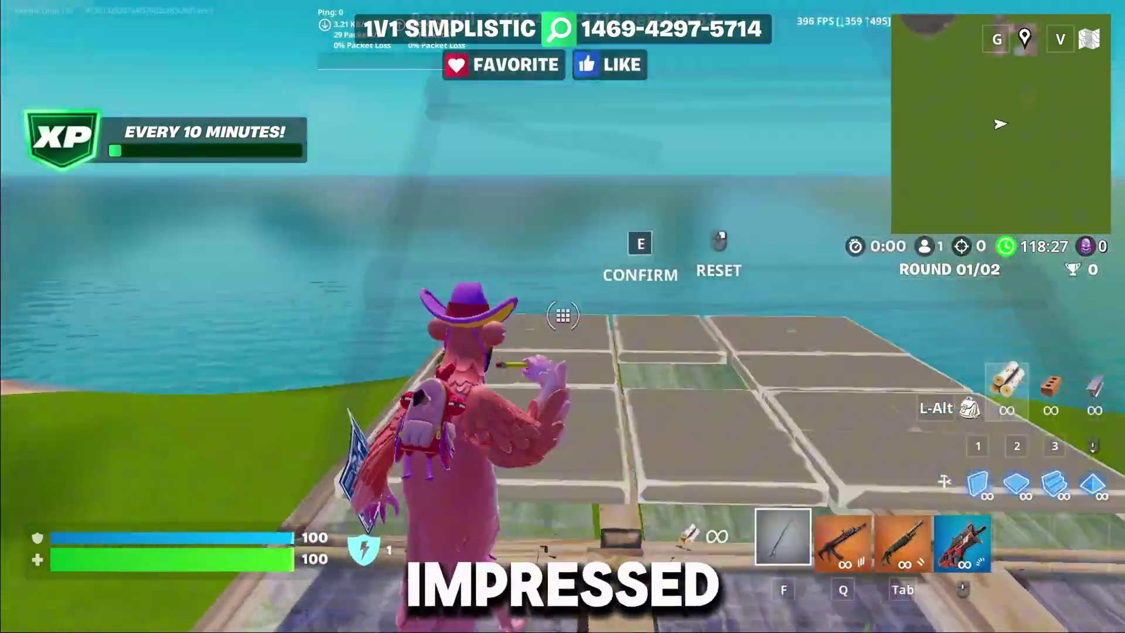
key(e)
key(q)
key(f)
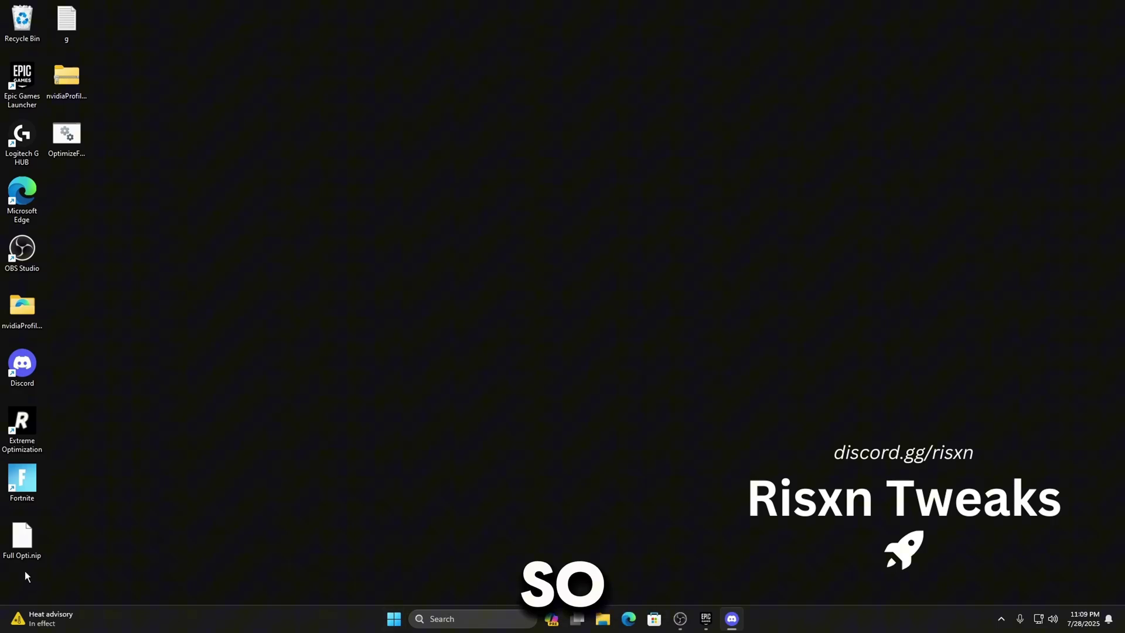
Step: Launch the Extreme Optimization program from the desktop
double_click(23, 425)
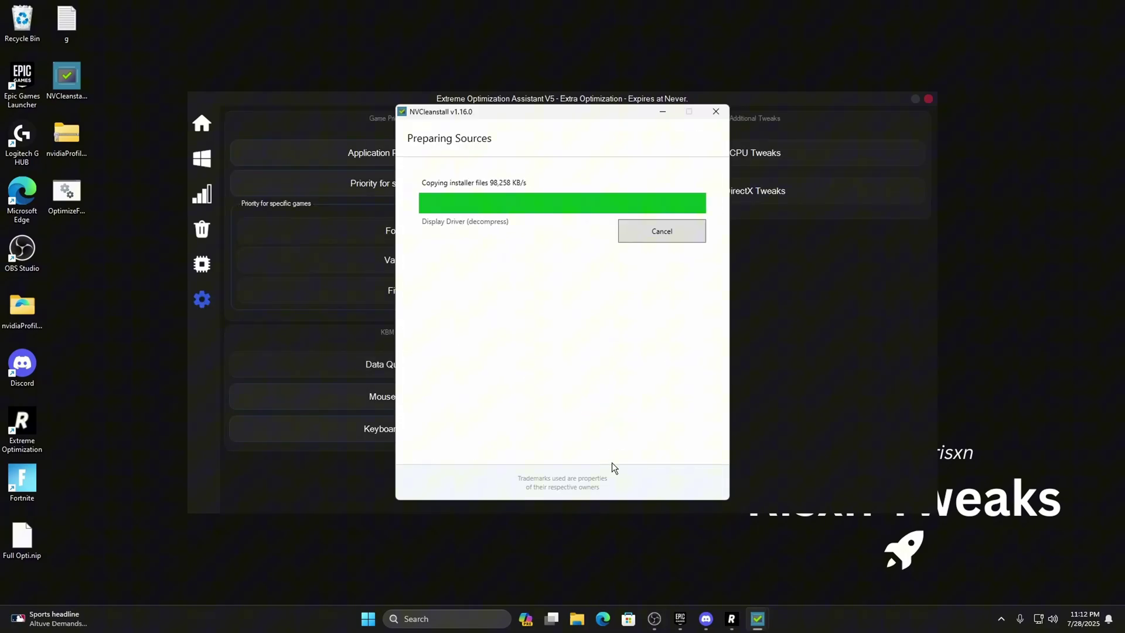
Step: Select the installation tweaks for the Nvidia driver in NVCleanstall and continue with the driver setup
click(446, 196)
click(445, 213)
click(445, 230)
click(451, 280)
click(444, 297)
click(451, 314)
click(462, 448)
click(679, 482)
click(448, 226)
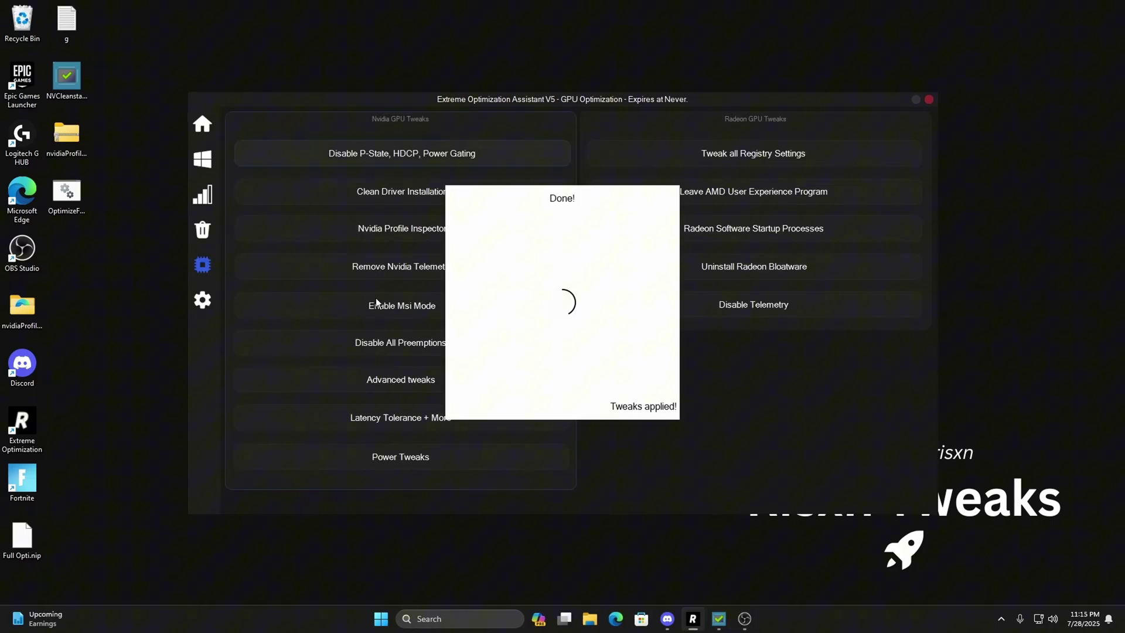
Step: Apply the Enable Msi Mode tweak from the Nvidia GPU tweaks in Extreme Optimization Assistant
click(346, 300)
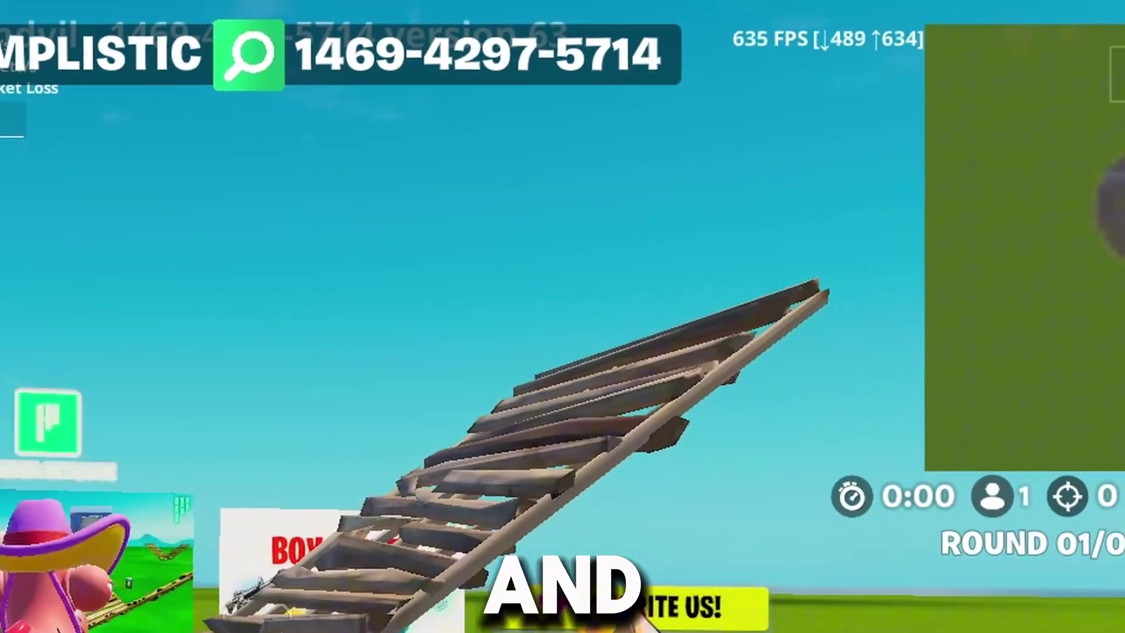
key(b)
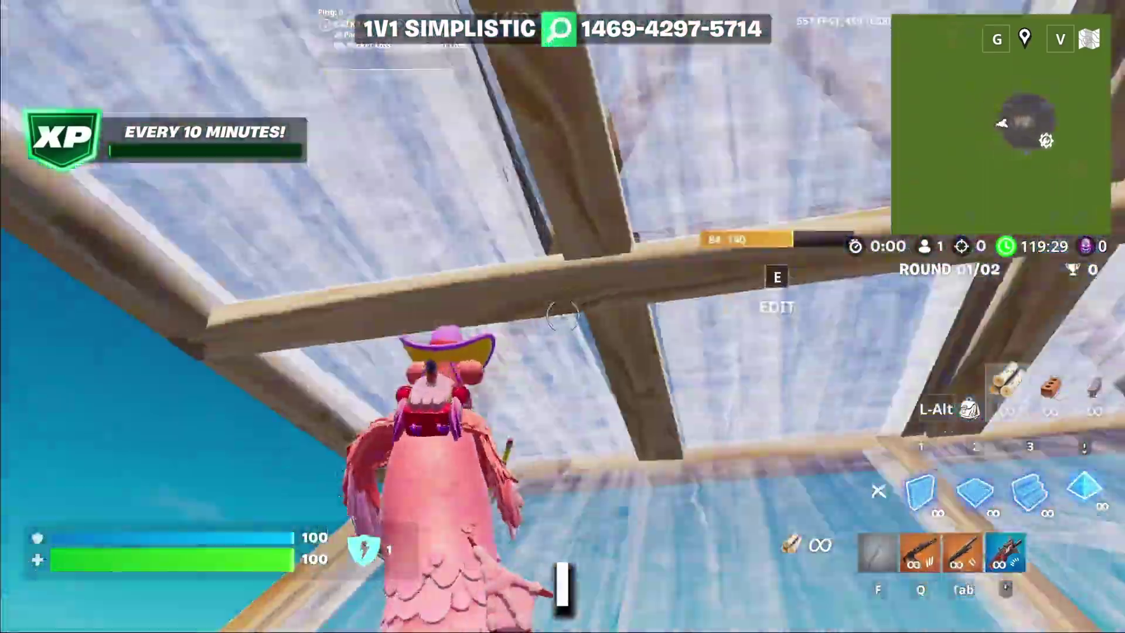
key(1)
key(e)
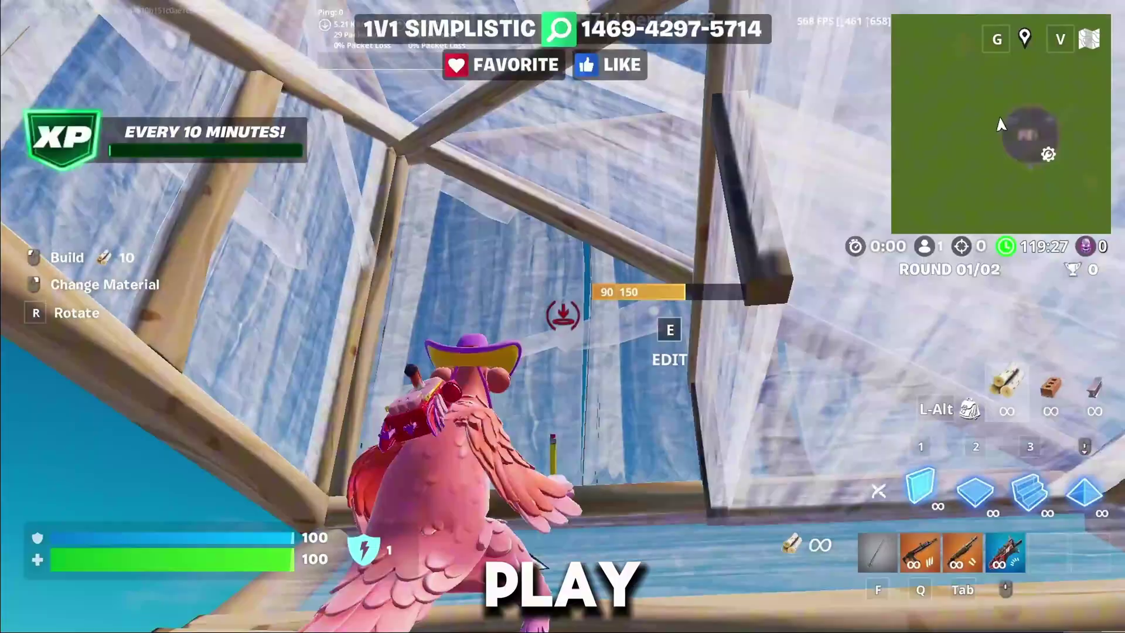
key(e)
key(e)
key(3)
key(1)
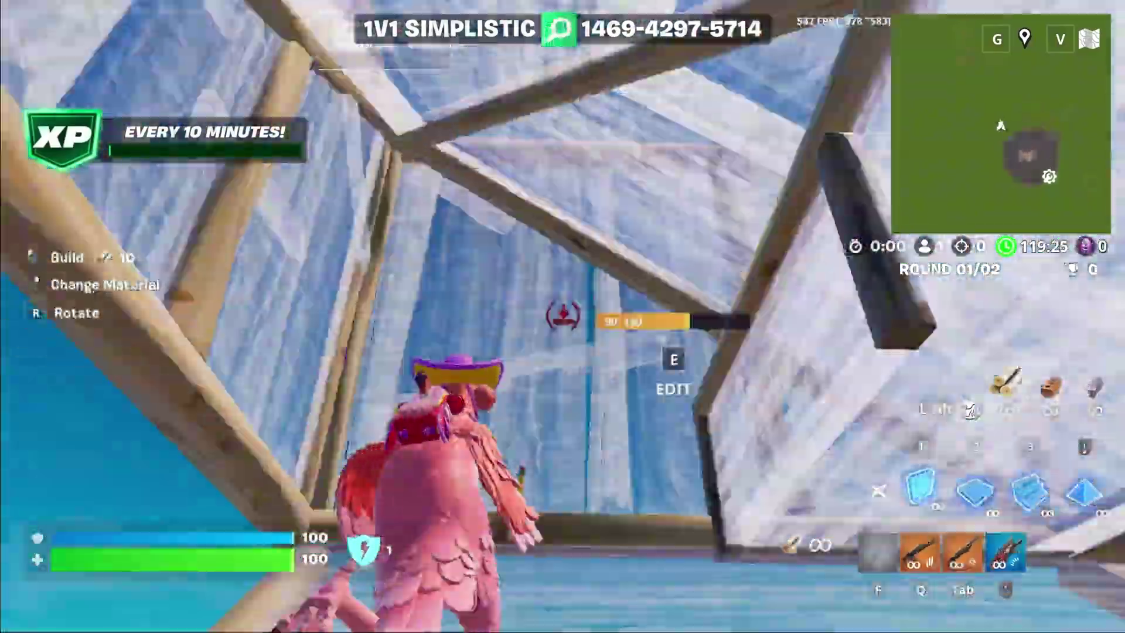
key(e)
key(e)
key(e)
key(e)
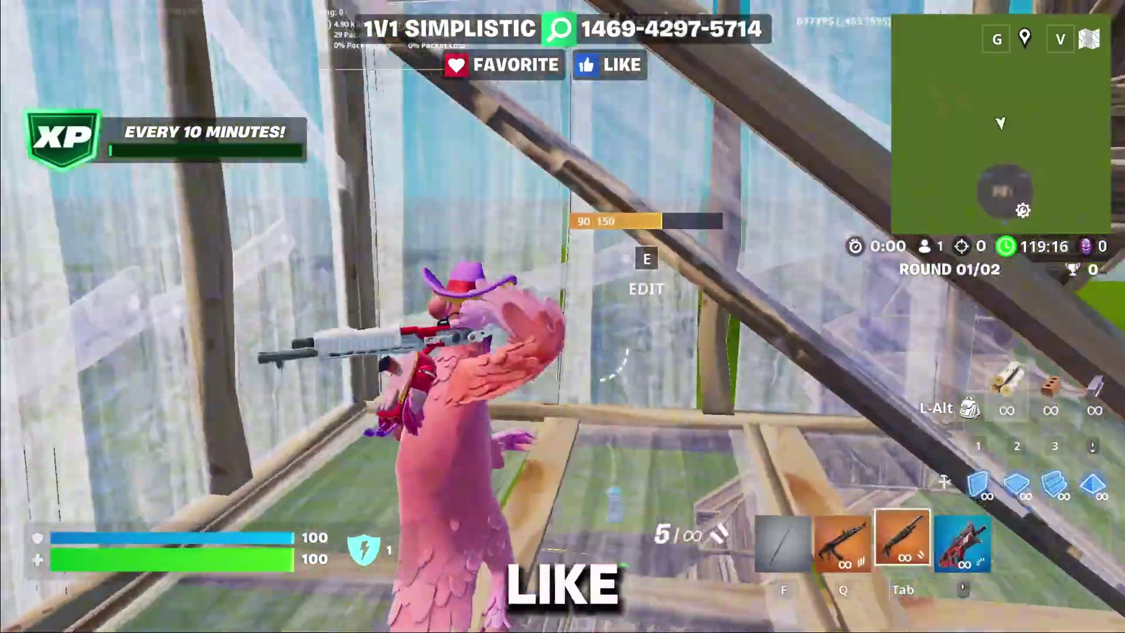
key(e)
key(e)
key(e)
key(e)
key(3)
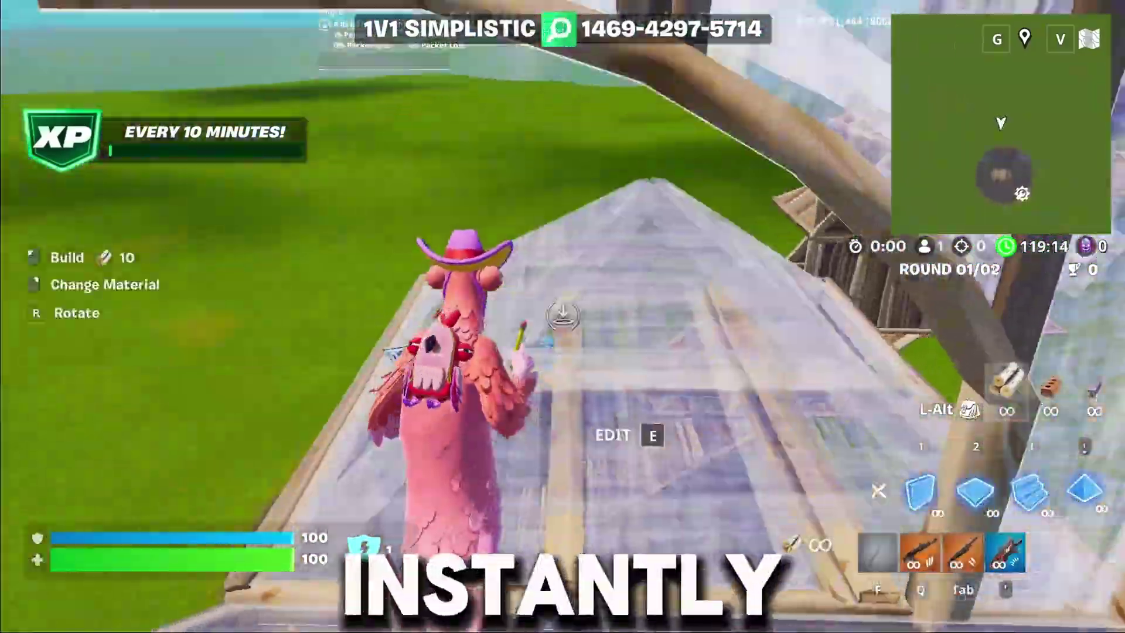
key(e)
key(e)
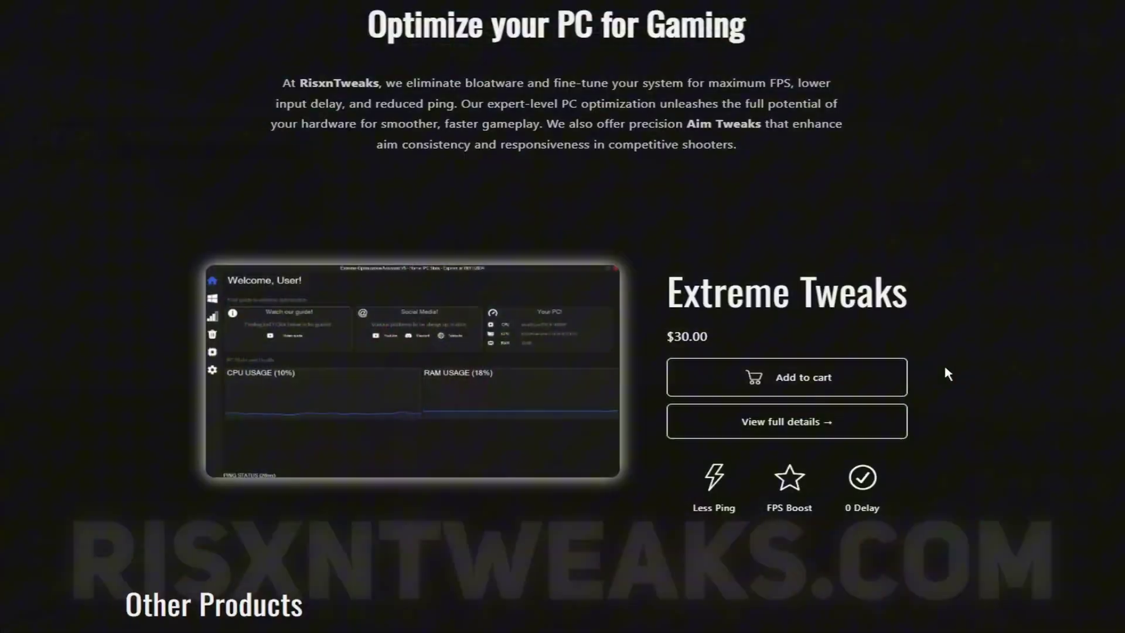
Step: Open the full details of the Extreme Tweaks product on the RisxnTweaks website
scroll(943, 362, down, 4)
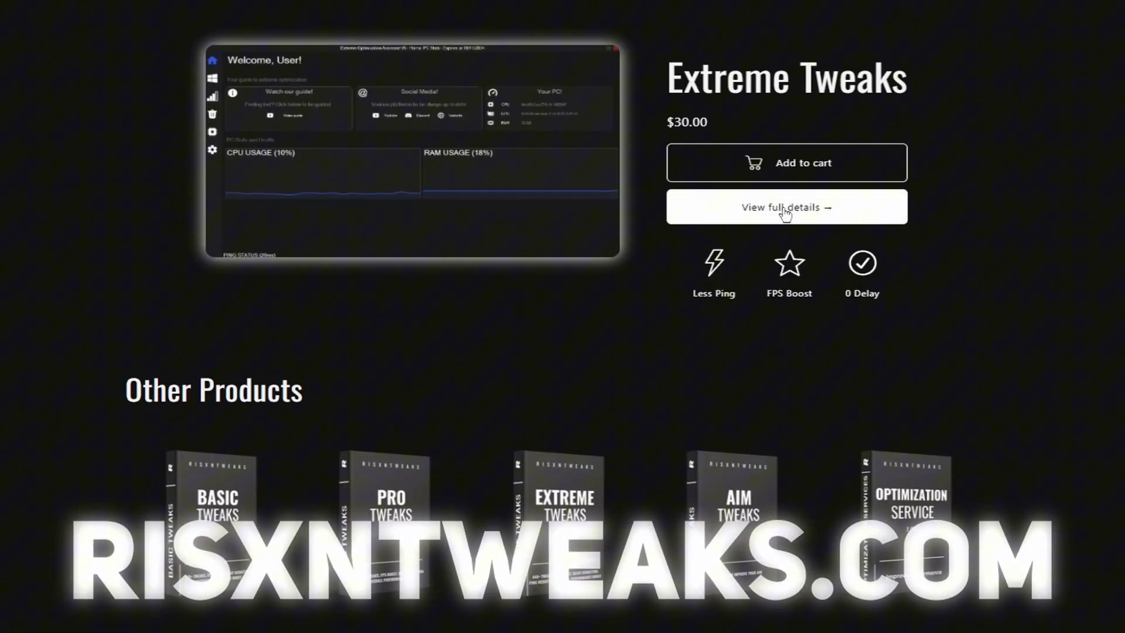
click(786, 212)
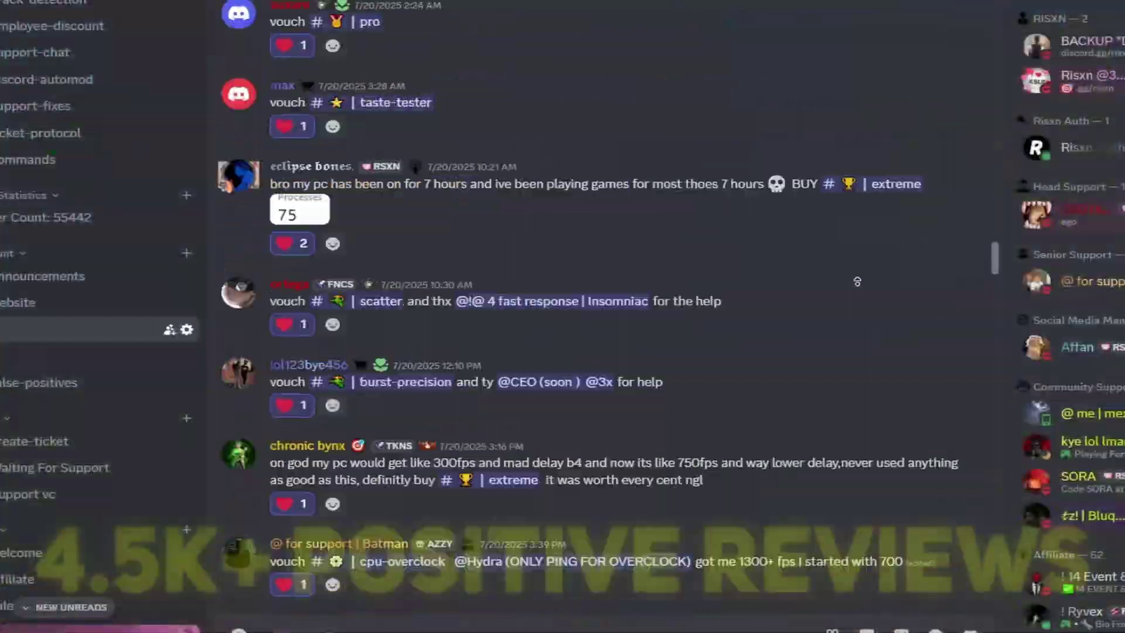
scroll(867, 280, down, 15)
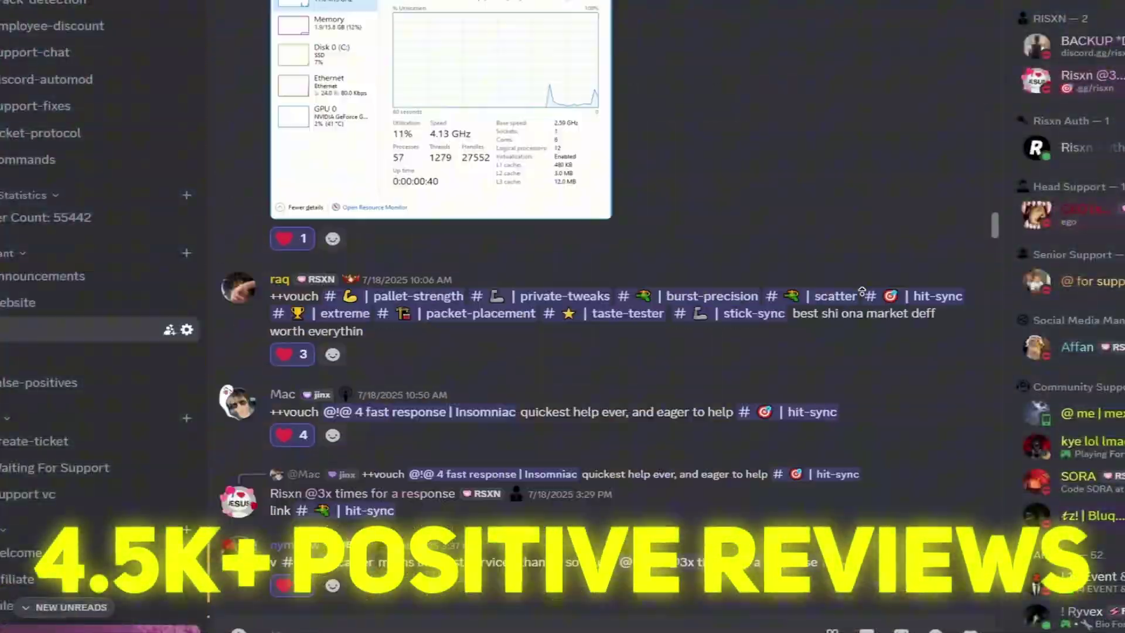
scroll(870, 276, down, 15)
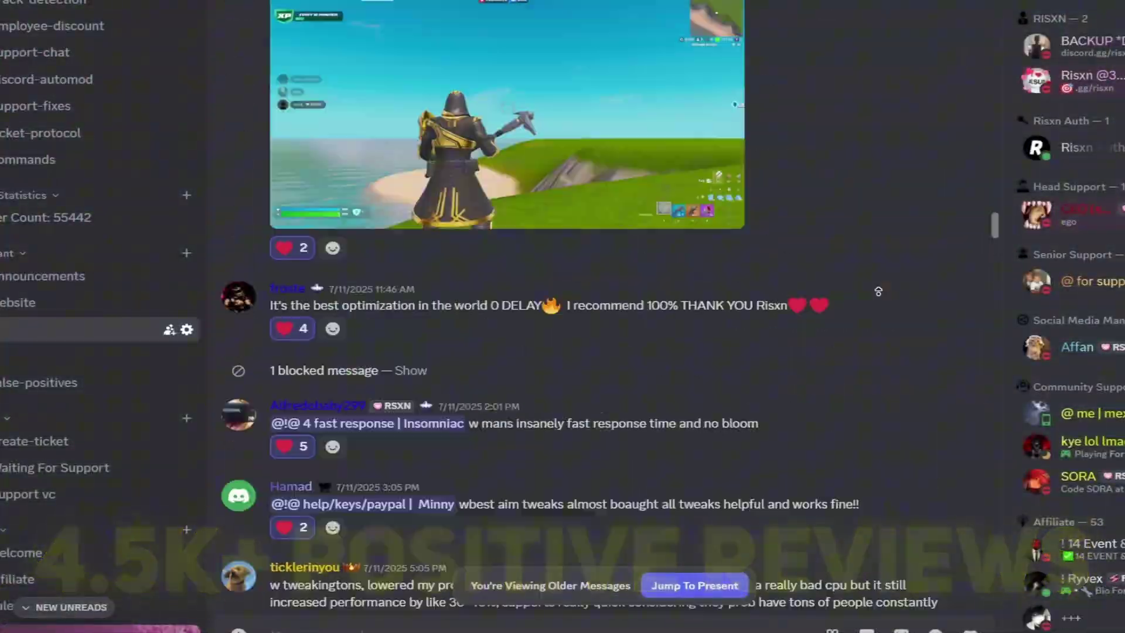